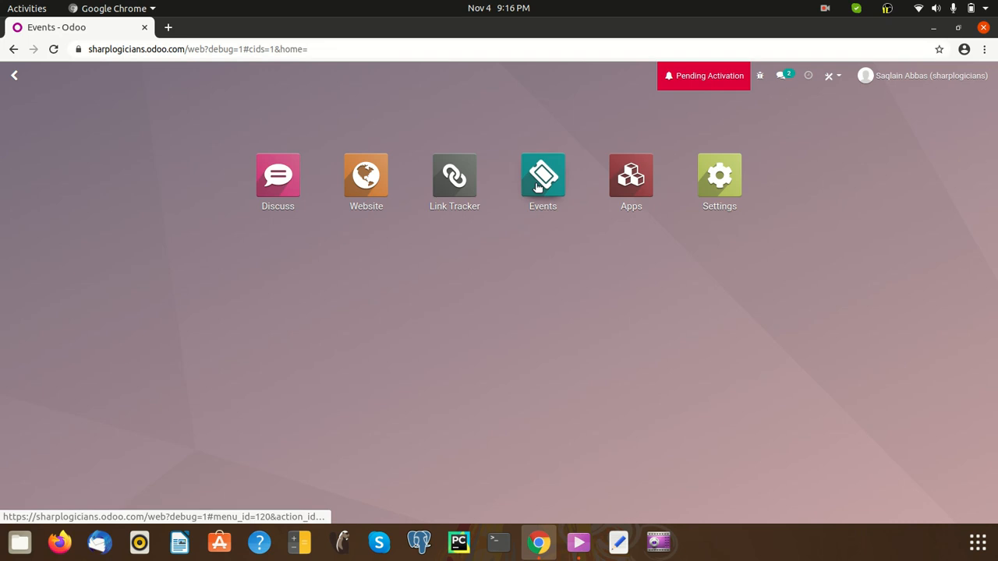
Open the Events app, glance at its Reporting menu, and start a new event
click(538, 187)
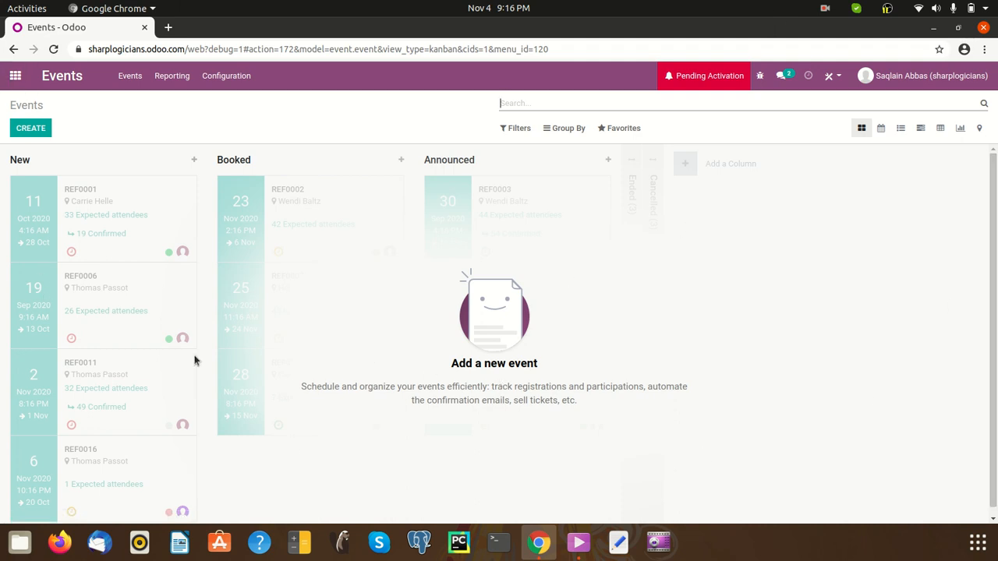
drag(449, 363, 543, 368)
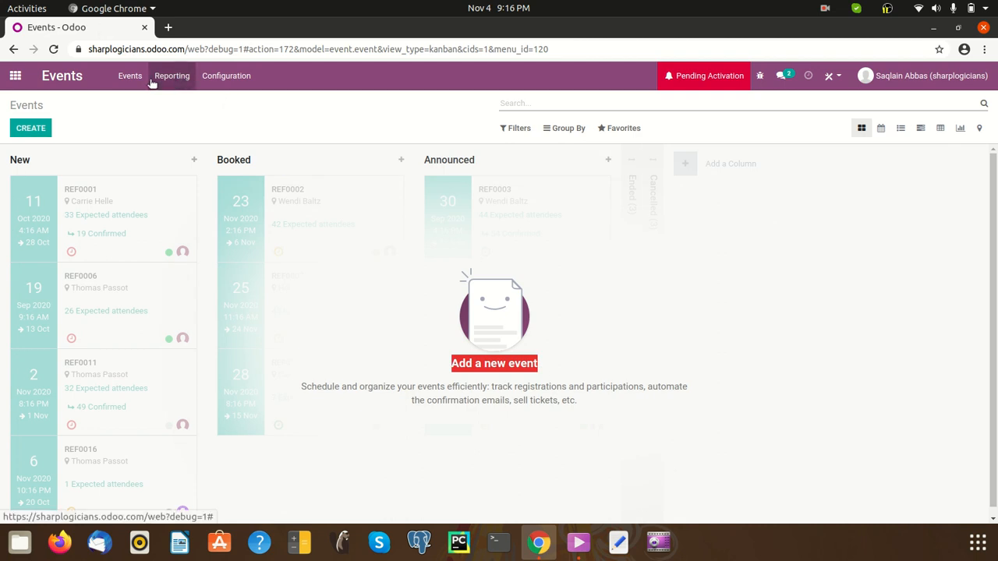
click(176, 77)
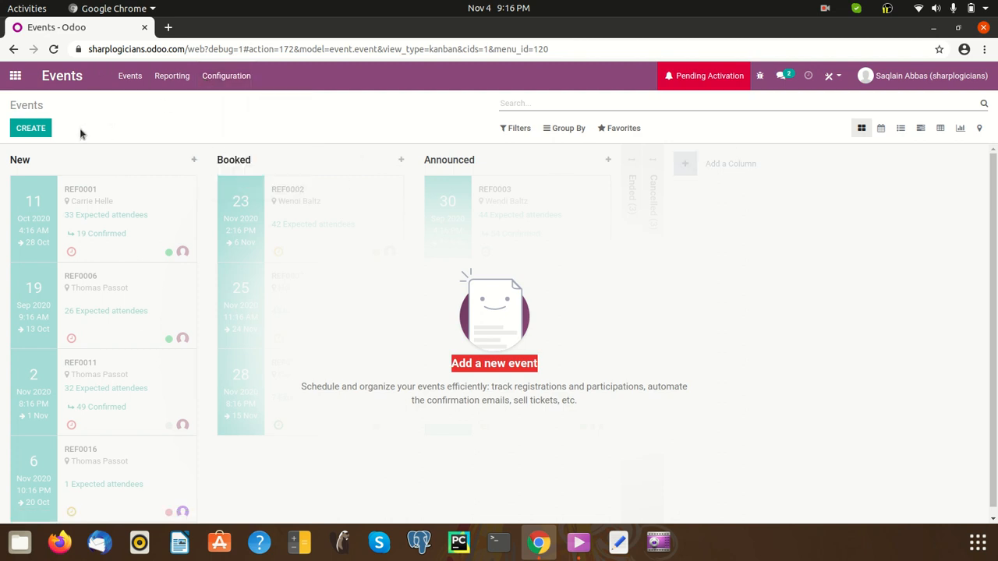
click(31, 129)
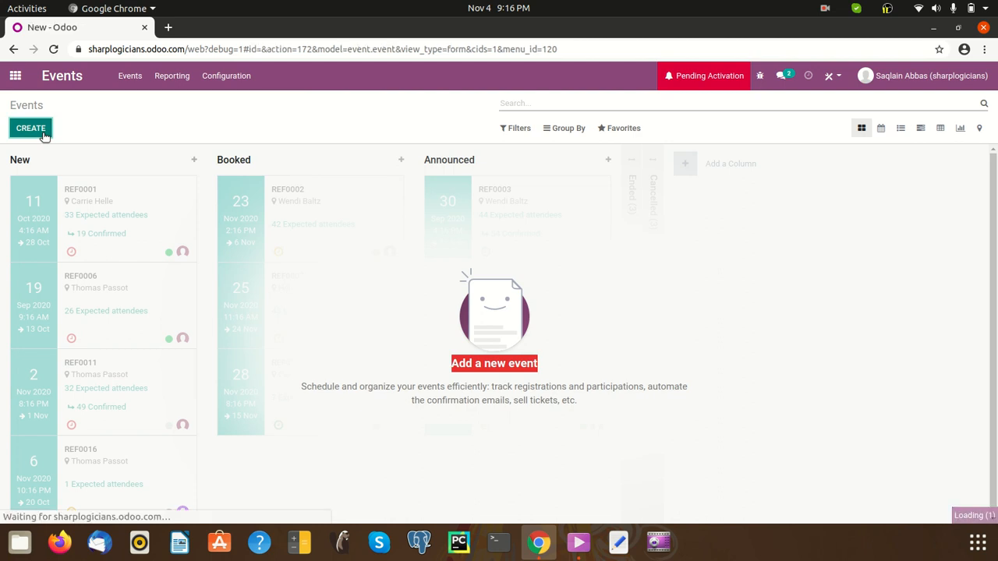
Name the new event 'Seminar On Odoo'
click(113, 244)
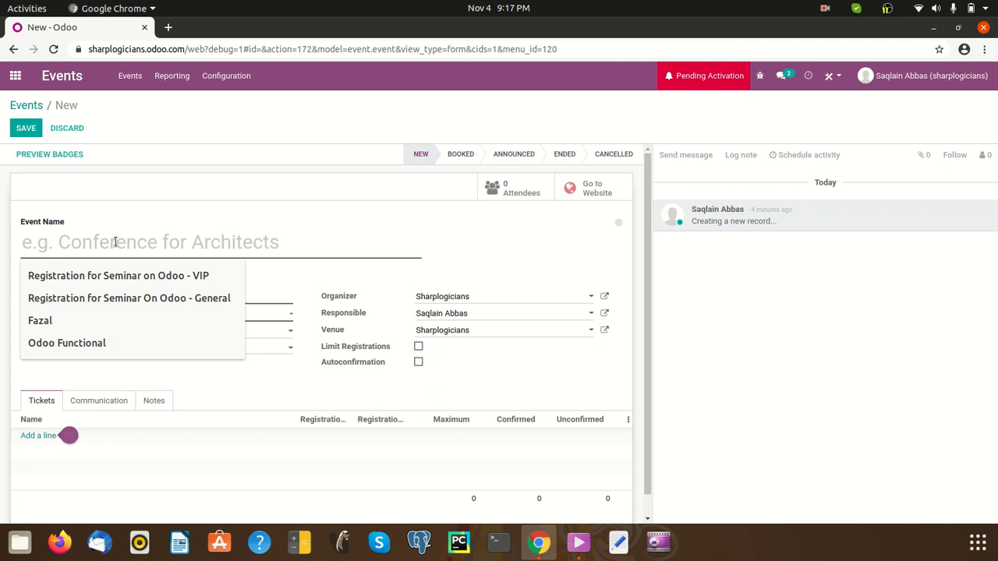
text(Sem)
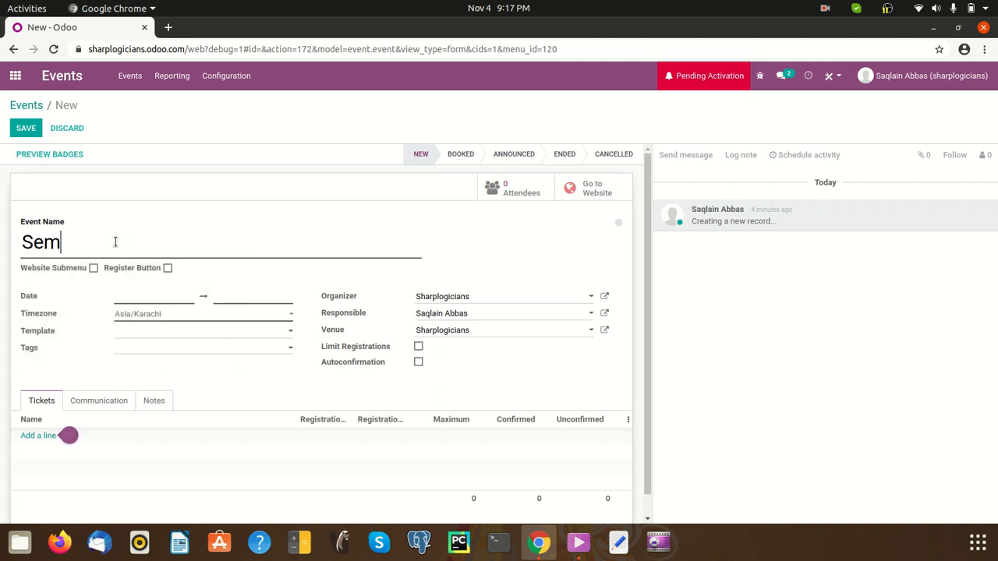
text(inaar)
key(BackSpace)
key(BackSpace)
key(BackSpace)
text(r On Odoo)
Leave the date range empty, check the Configuration menu, and head back to the apps home
click(160, 301)
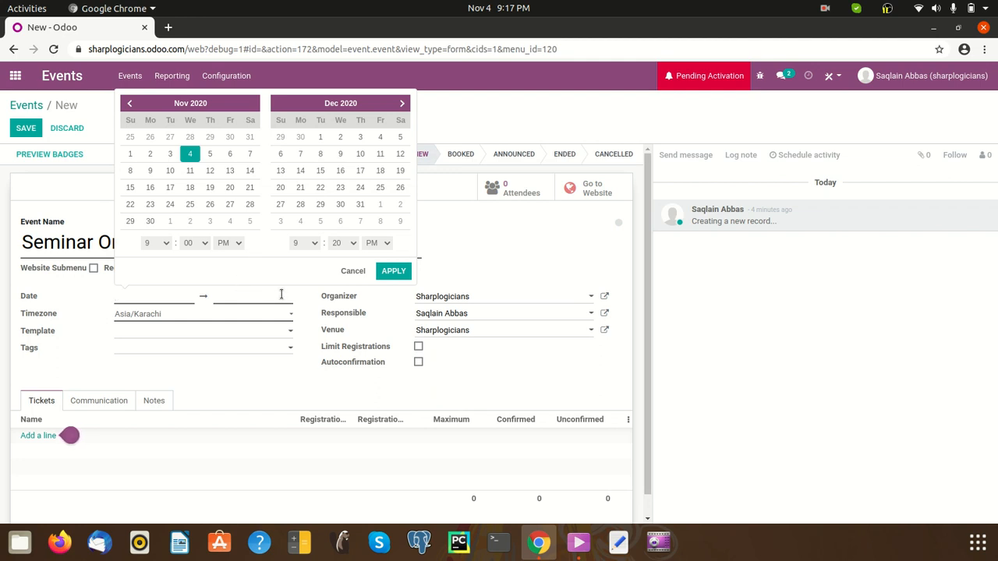
click(281, 294)
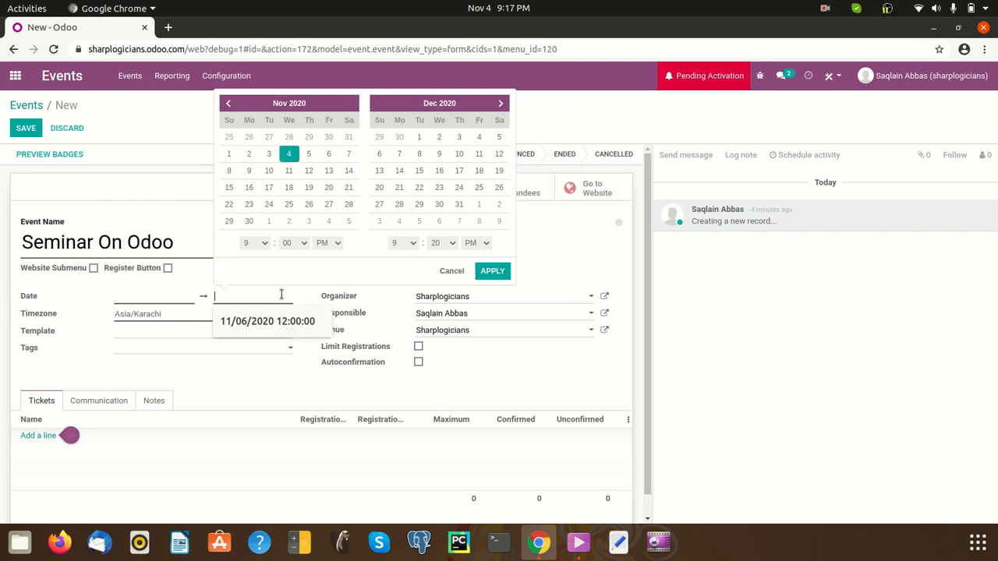
click(177, 295)
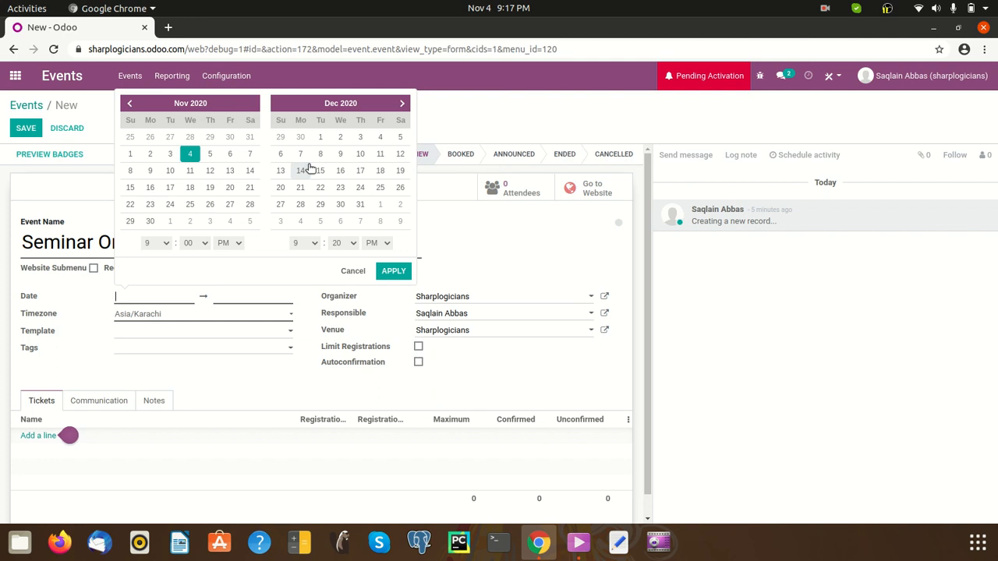
click(497, 221)
click(229, 84)
click(230, 86)
click(230, 86)
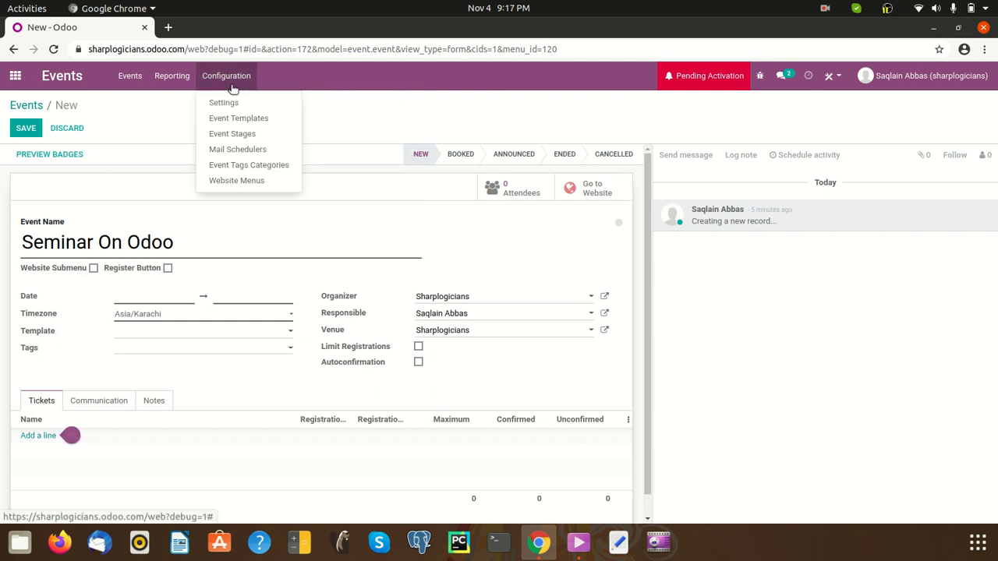
click(14, 76)
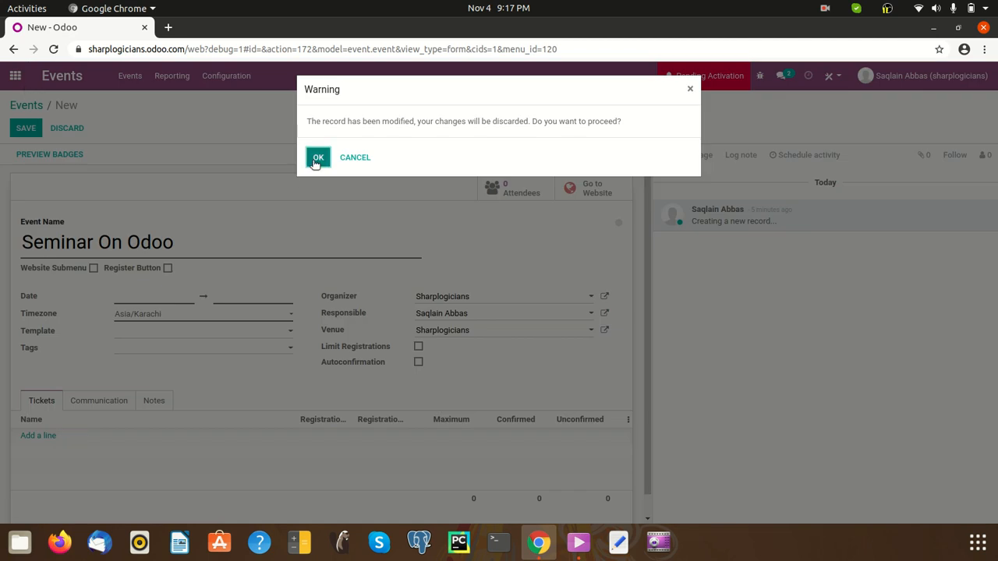
Discard the unsaved event and open the Languages list in Settings
click(317, 159)
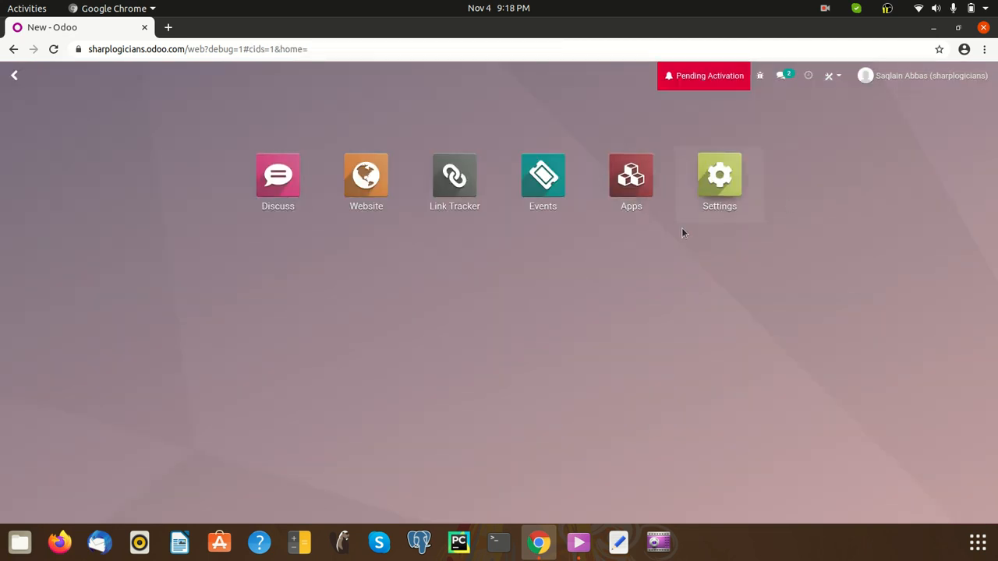
click(707, 181)
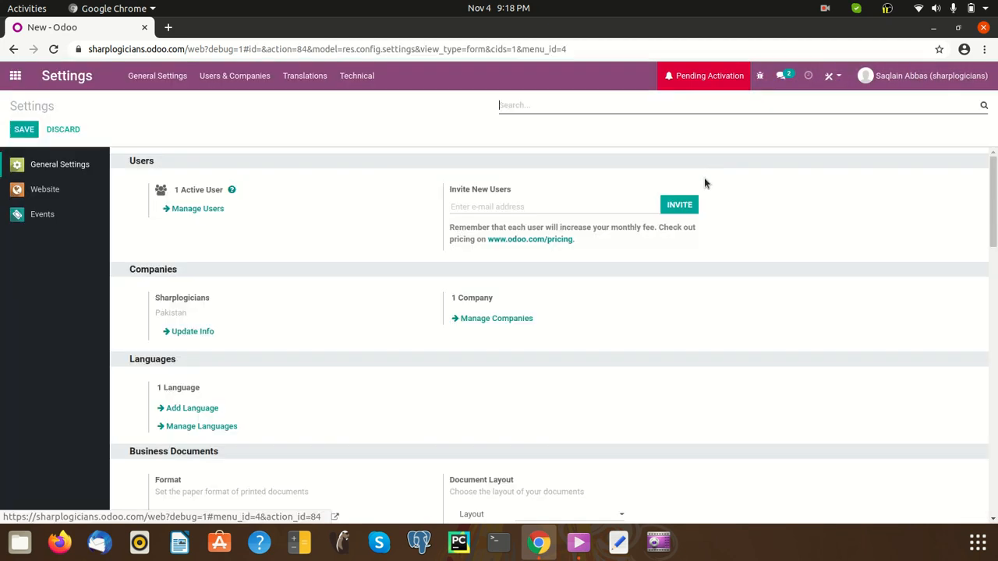
scroll(482, 324, down, 3)
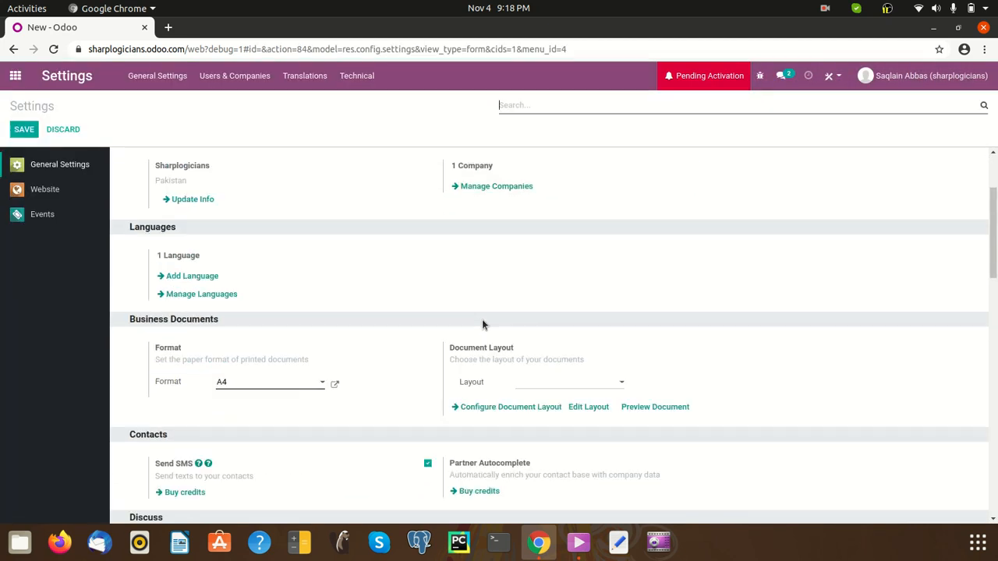
click(200, 293)
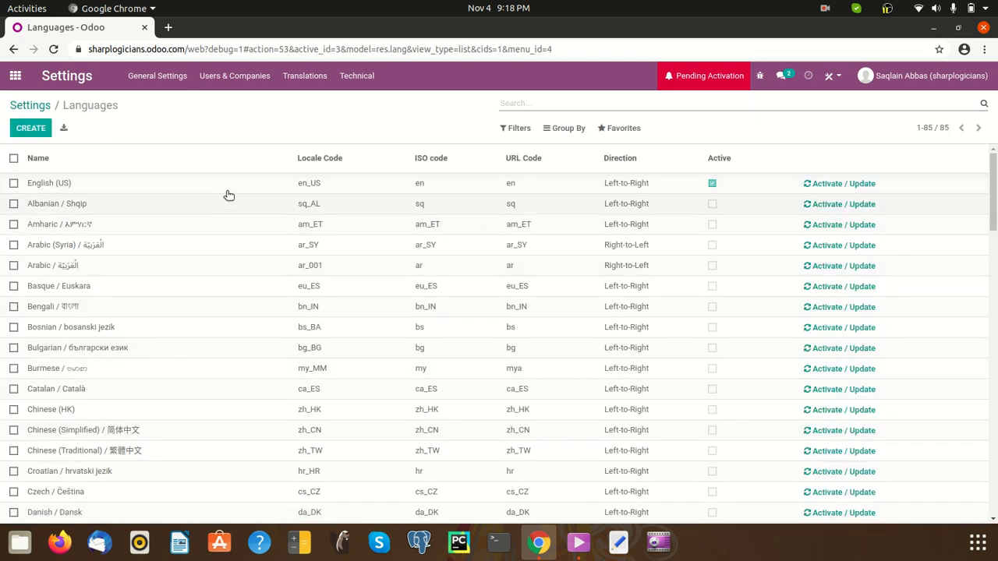
Copy English (US)'s time format %I:%M:%S %p without changing the language, then return home
click(230, 194)
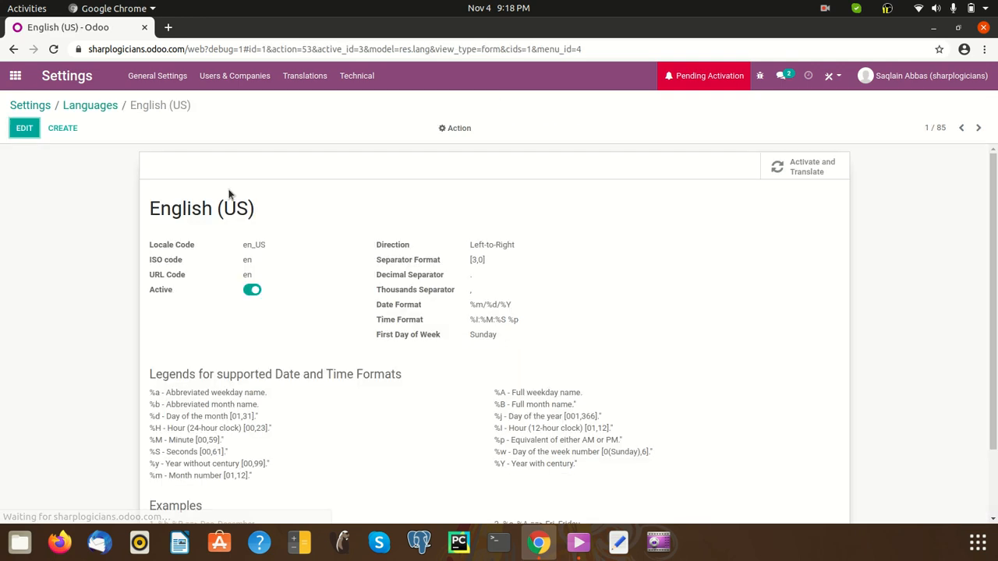
scroll(558, 266, down, 1)
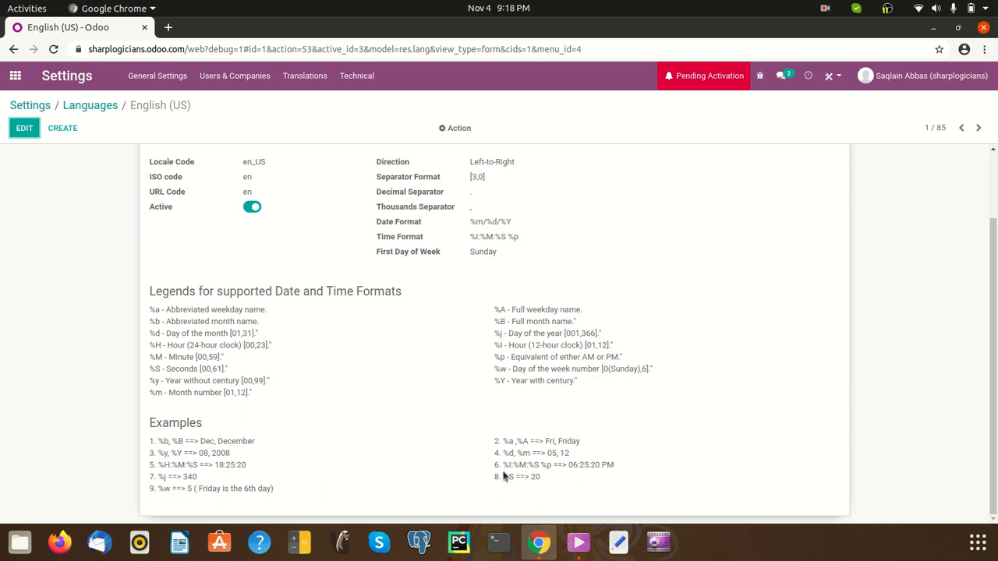
drag(501, 464, 554, 465)
right_click(545, 466)
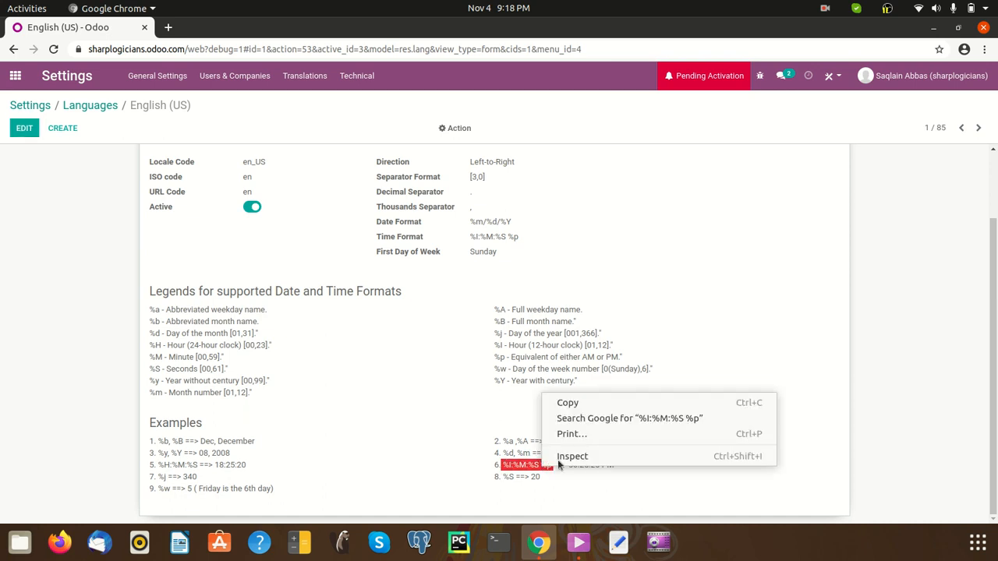
click(594, 403)
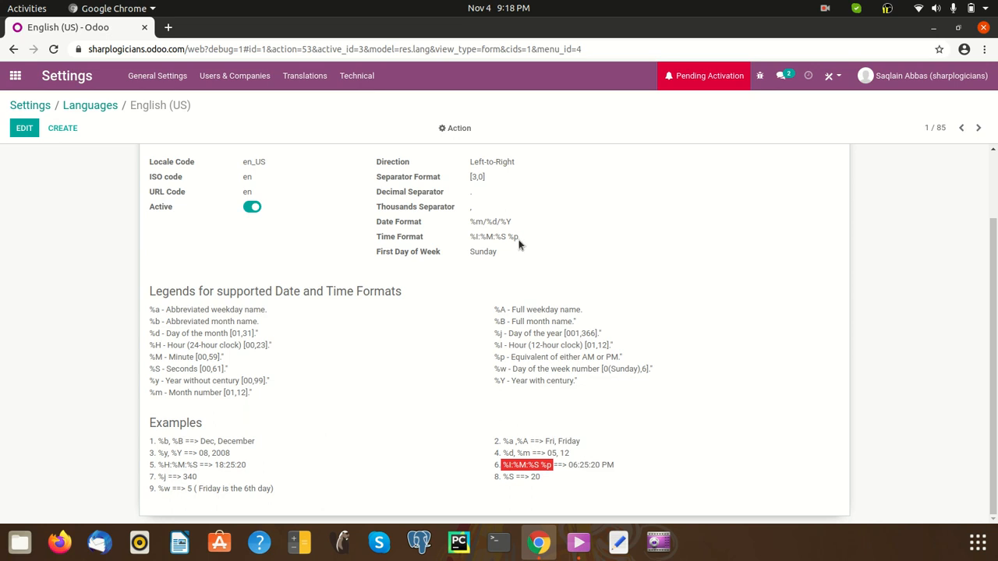
click(24, 129)
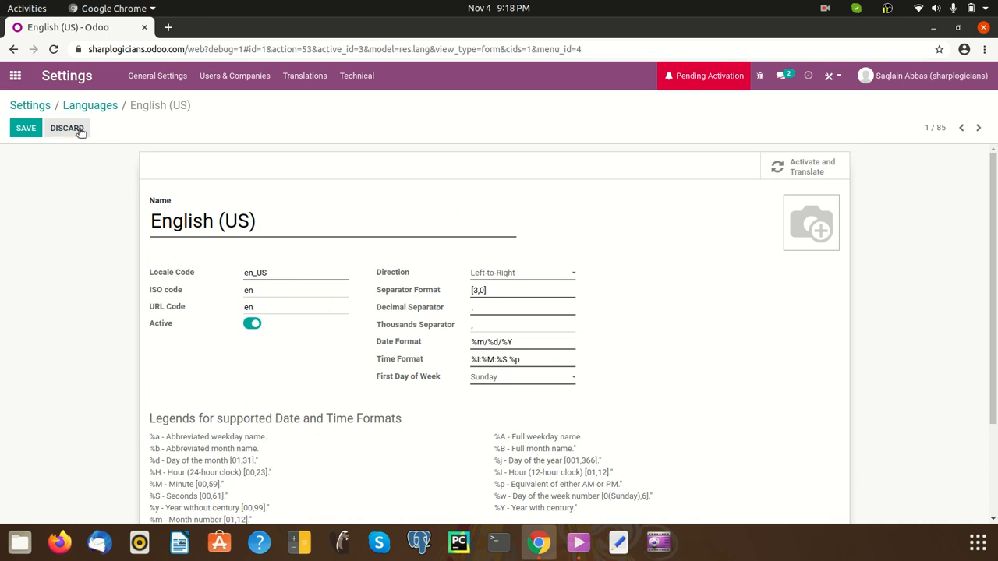
click(79, 129)
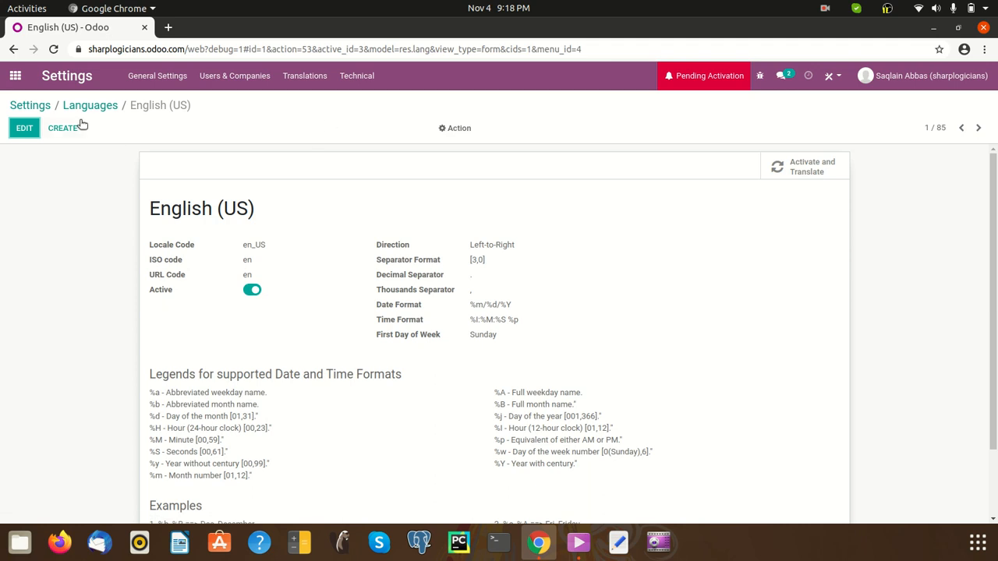
click(9, 81)
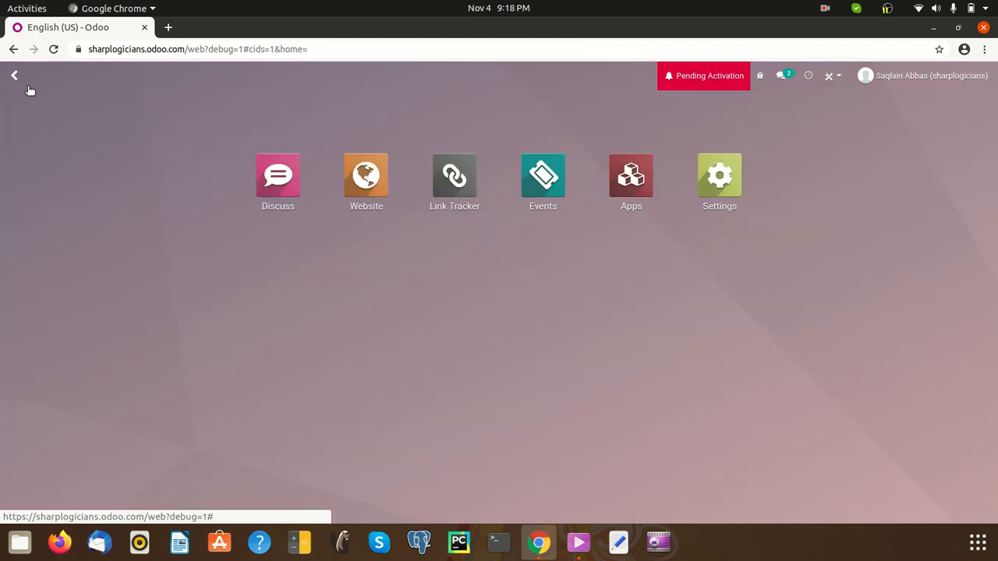
Create a new event named 'Seminar On Odoo' and bring up its date-range calendar
click(535, 177)
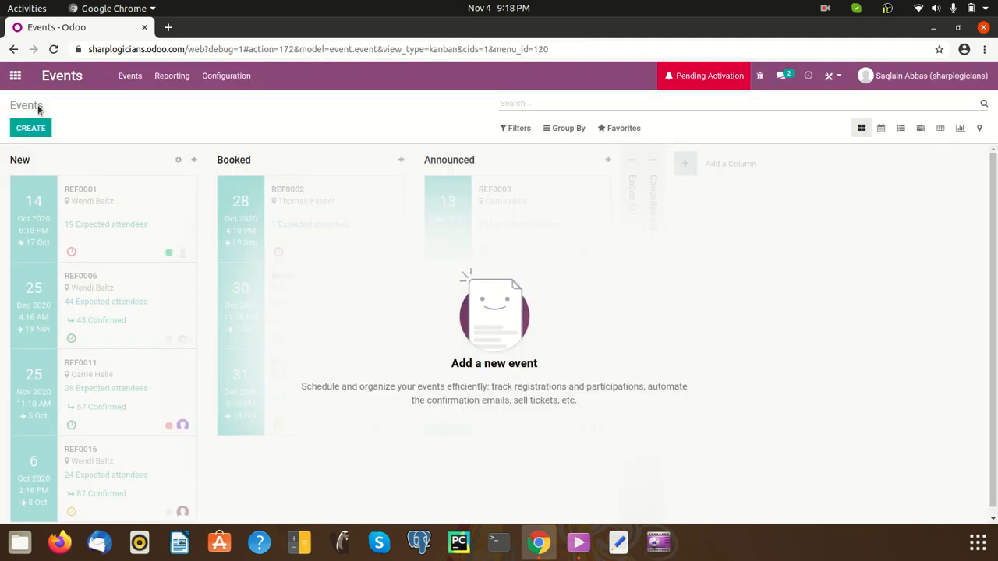
click(31, 129)
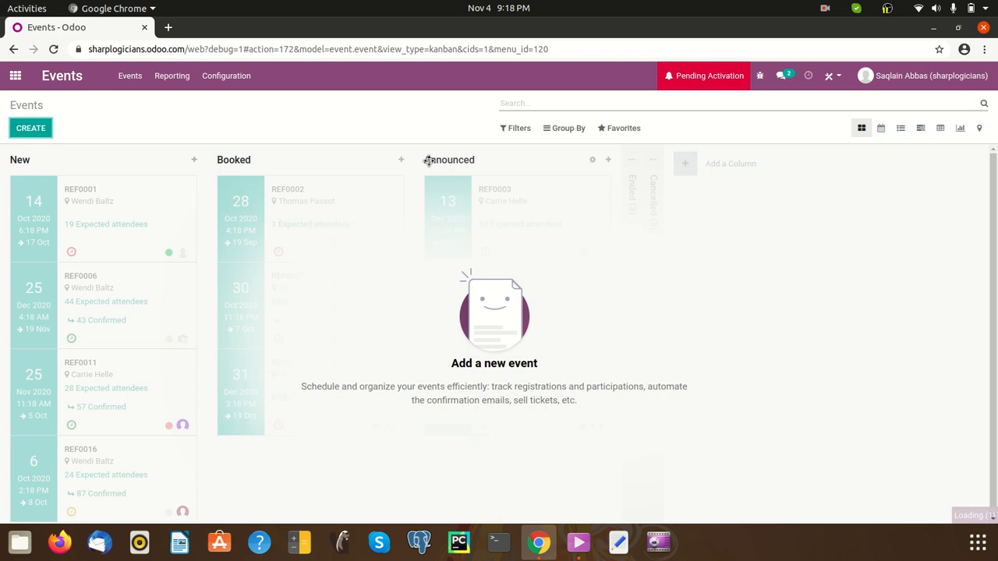
click(318, 248)
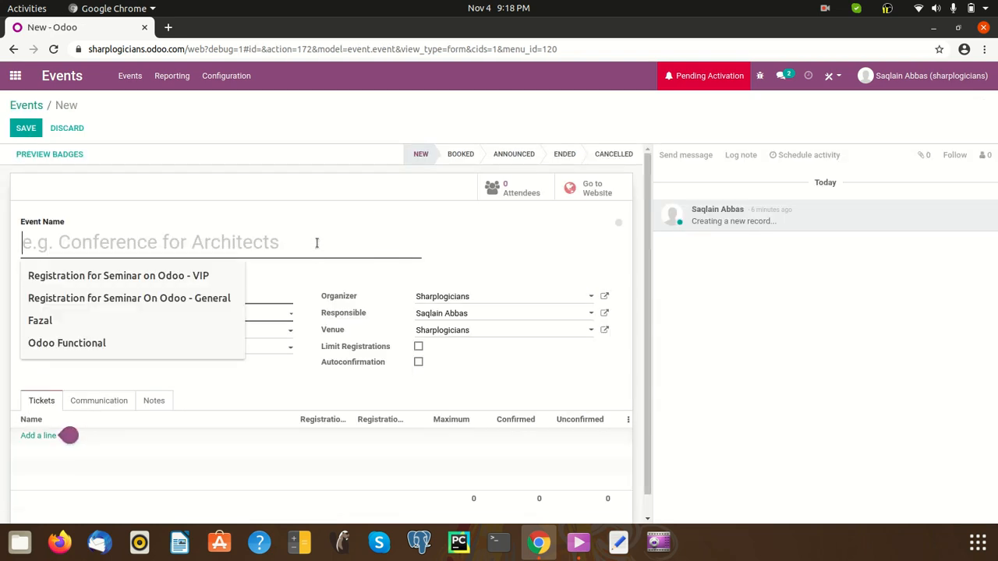
text(Semi)
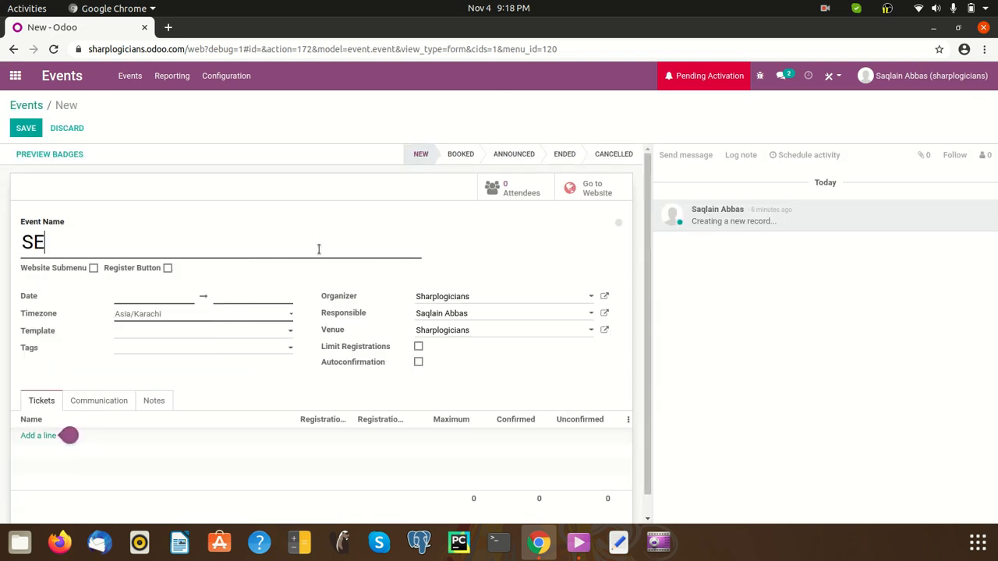
text(naa)
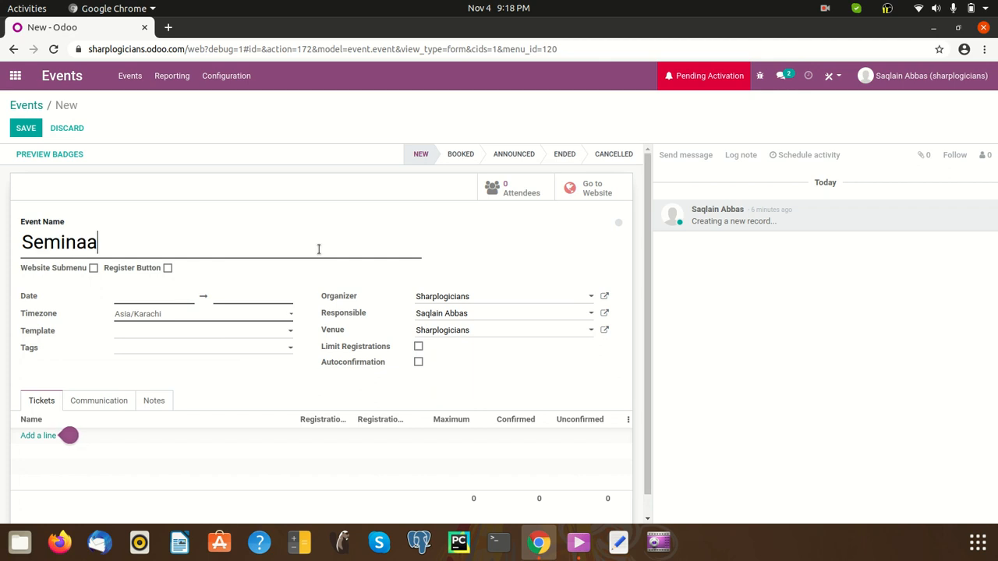
key(BackSpace)
text(r On Odoo)
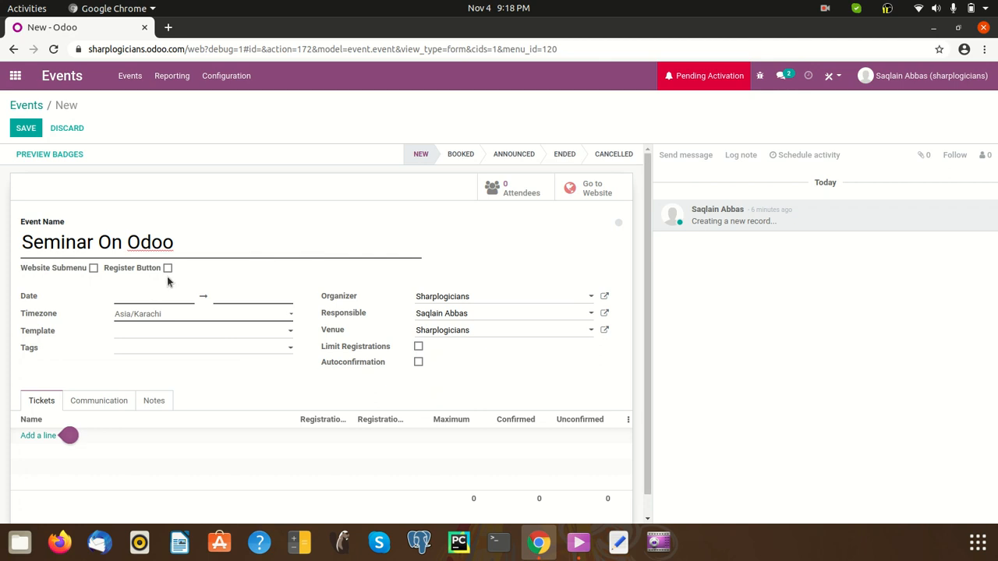
click(154, 296)
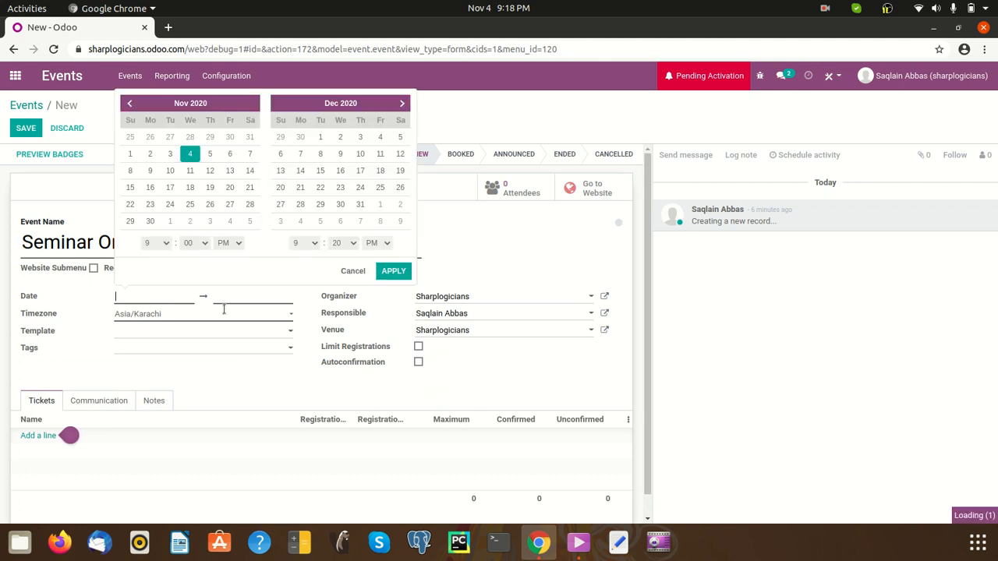
Set the event date to 7 November 2020, from 11:00 AM to 1:00 PM
click(249, 153)
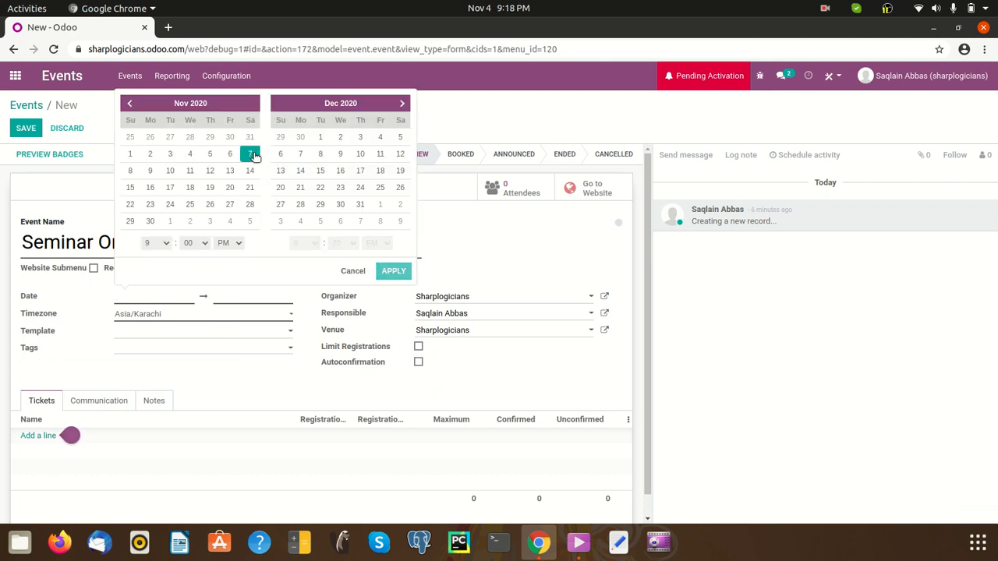
click(164, 243)
click(166, 351)
click(236, 244)
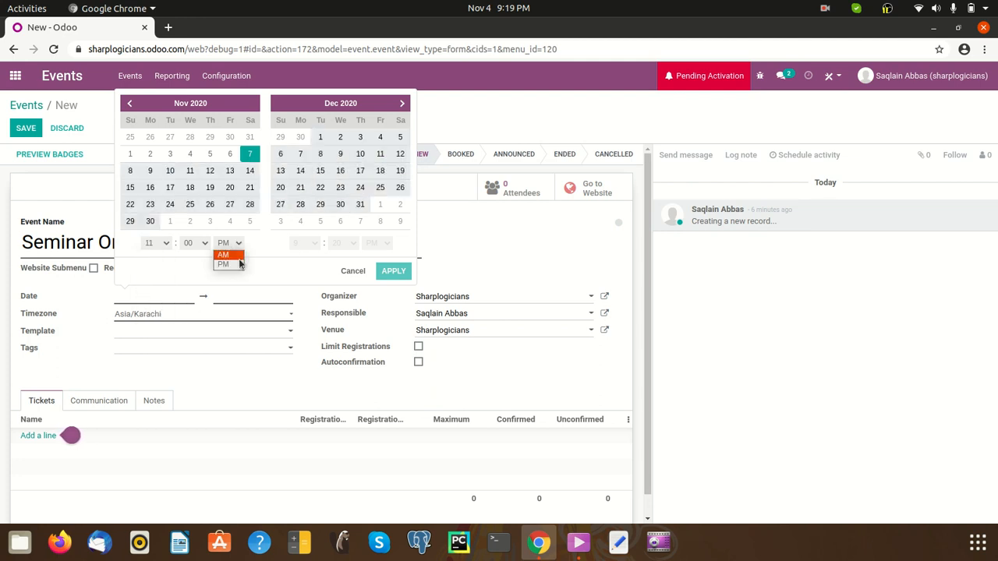
click(232, 255)
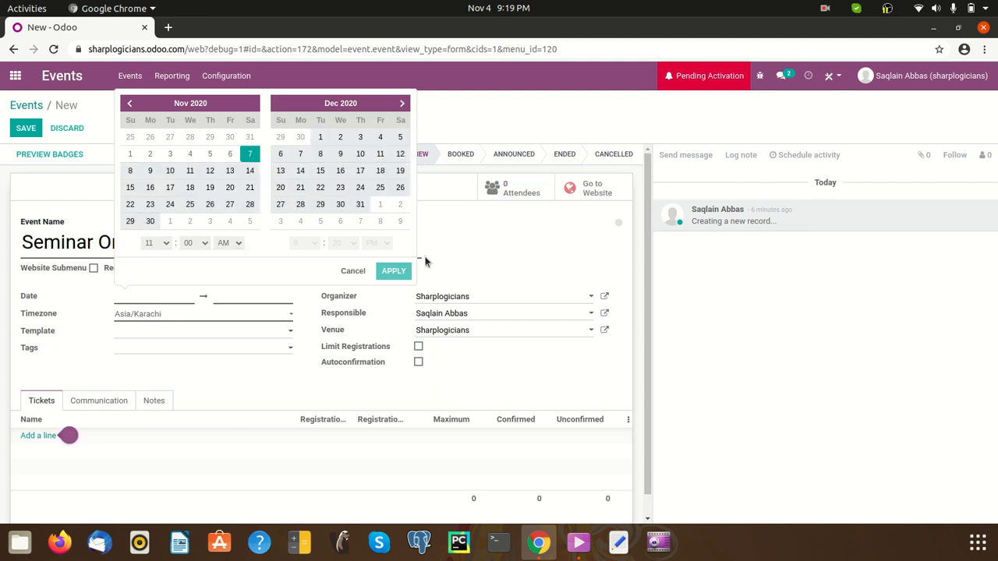
click(249, 155)
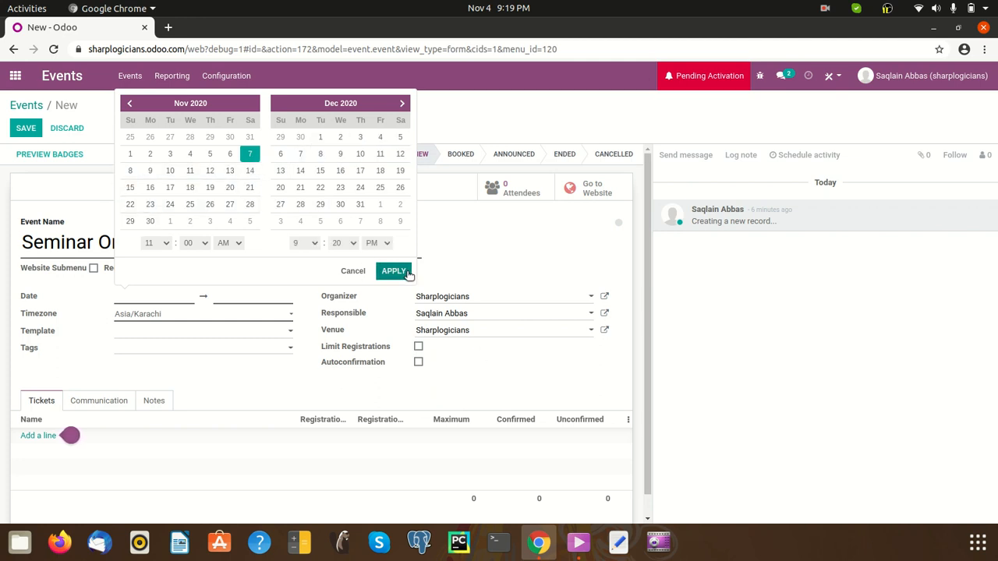
click(317, 247)
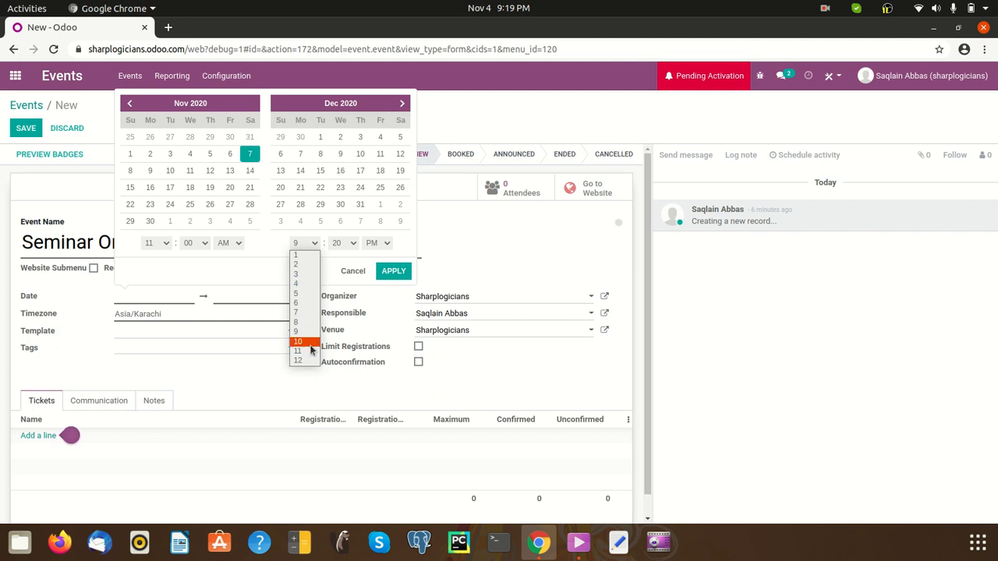
click(351, 246)
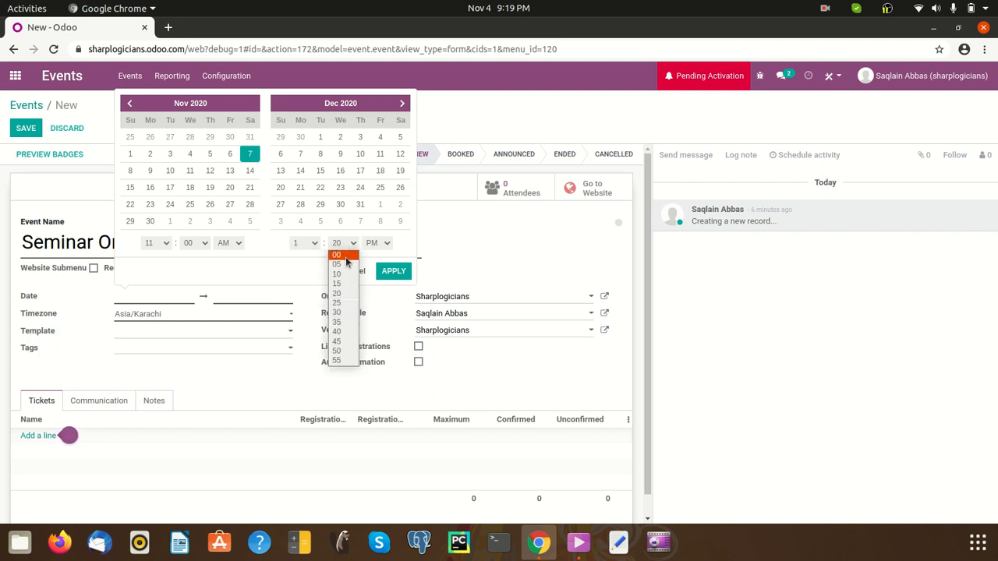
click(345, 256)
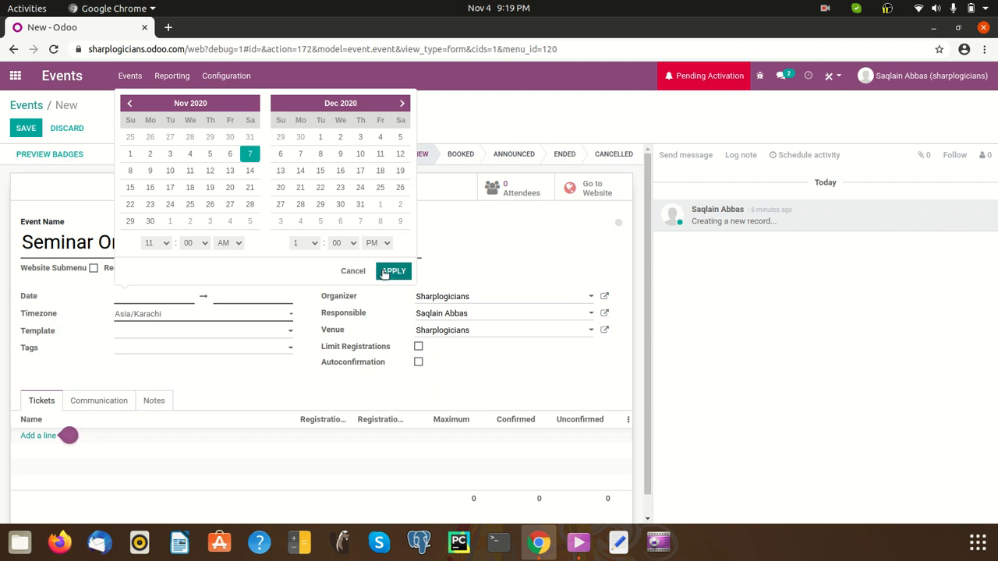
click(383, 271)
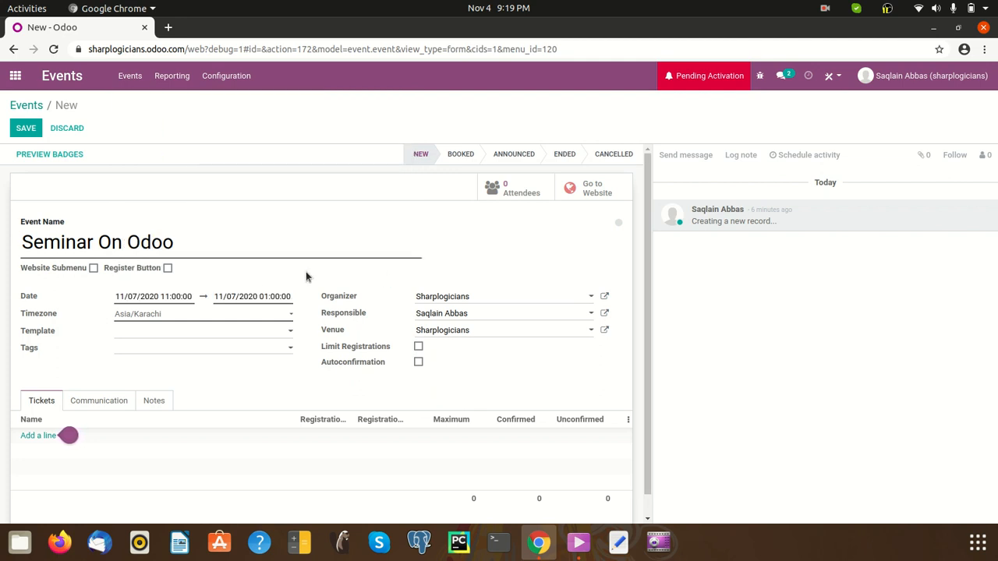
scroll(263, 290, down, 1)
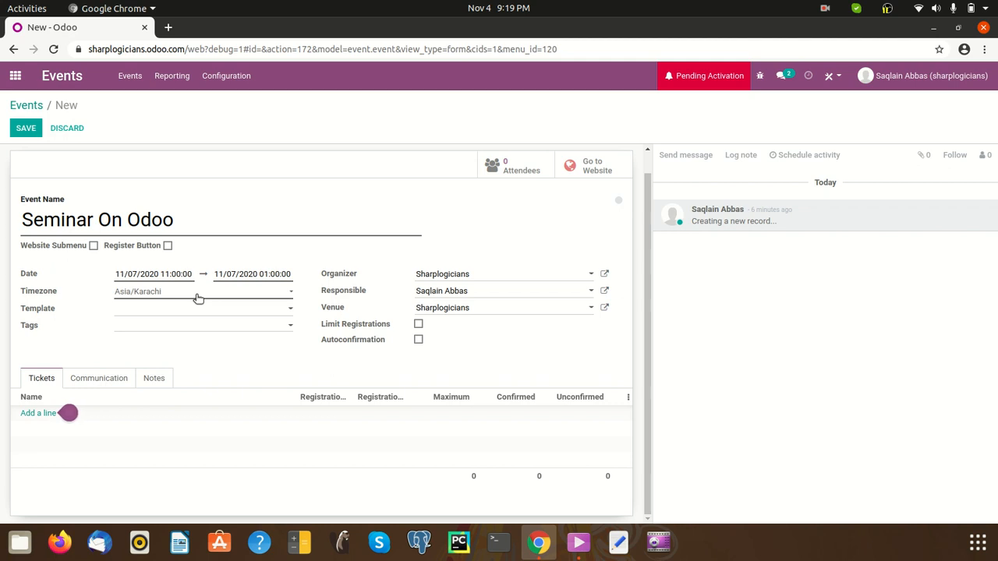
click(197, 295)
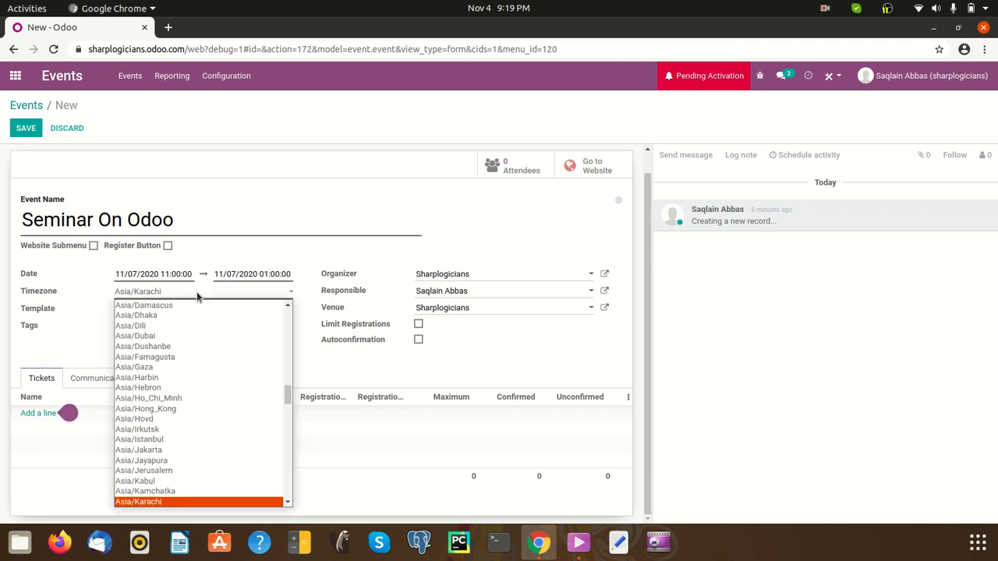
click(197, 292)
click(216, 293)
click(284, 288)
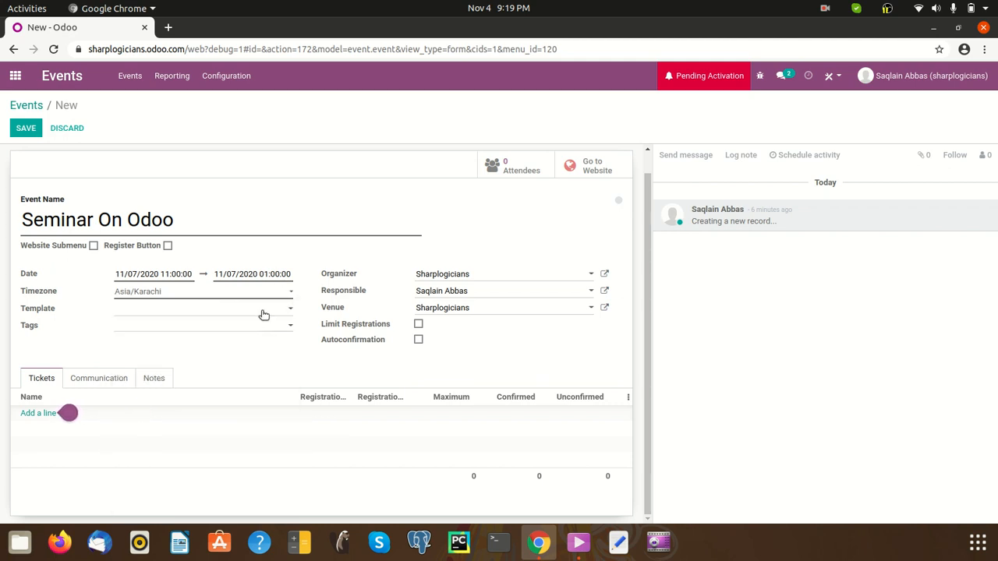
click(246, 312)
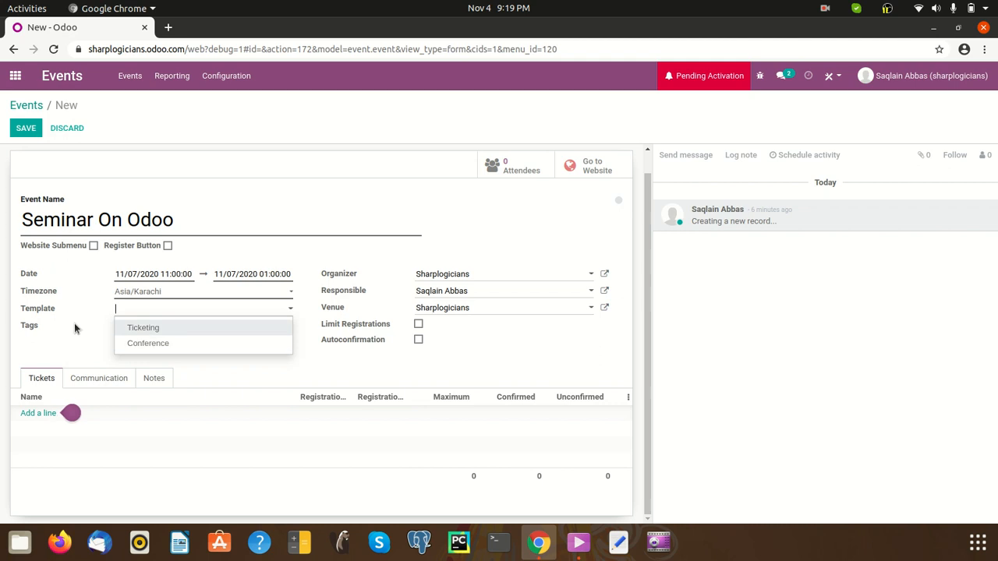
click(315, 243)
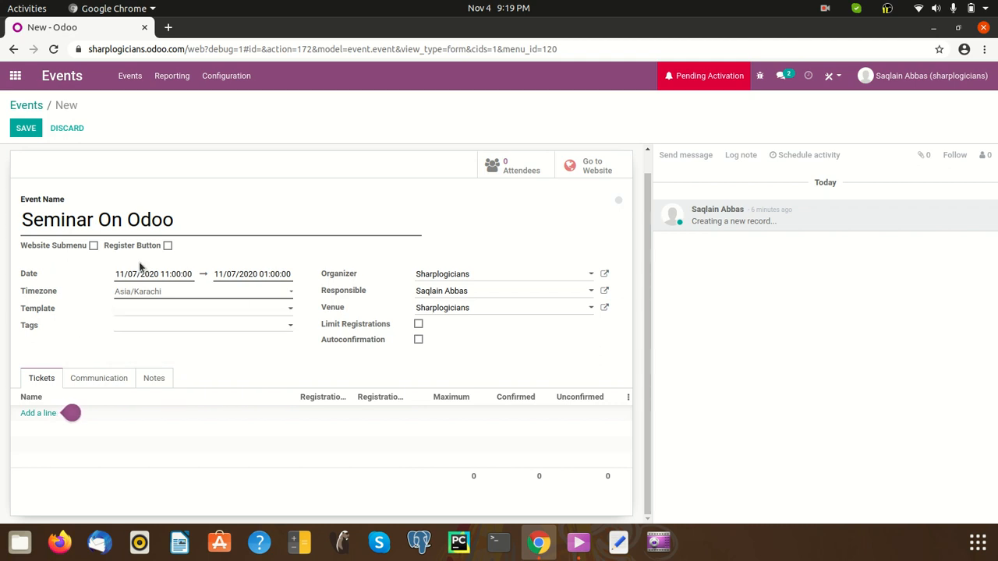
click(182, 328)
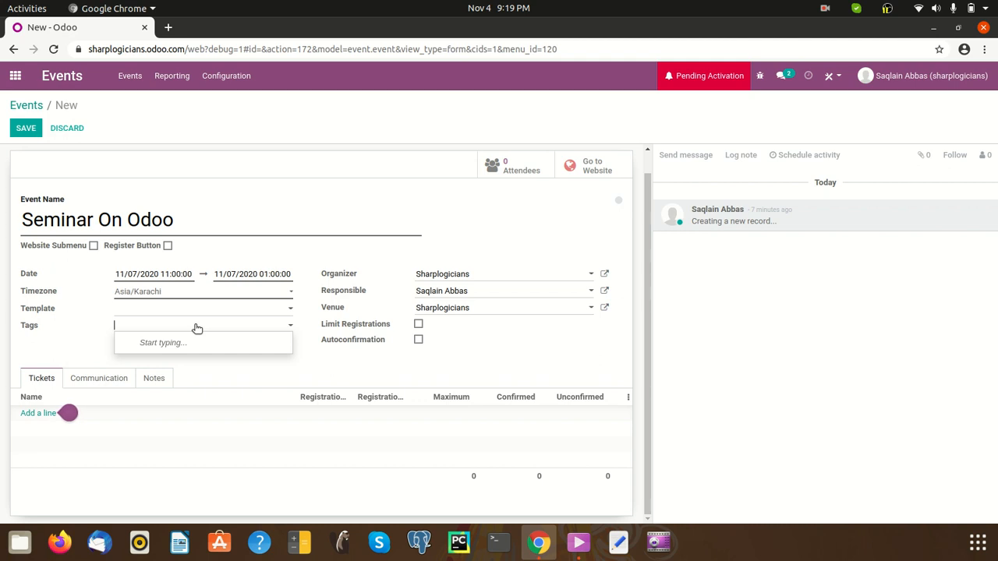
Start a new tag 'Od' and give it a new category, Odoo Functional
text(O)
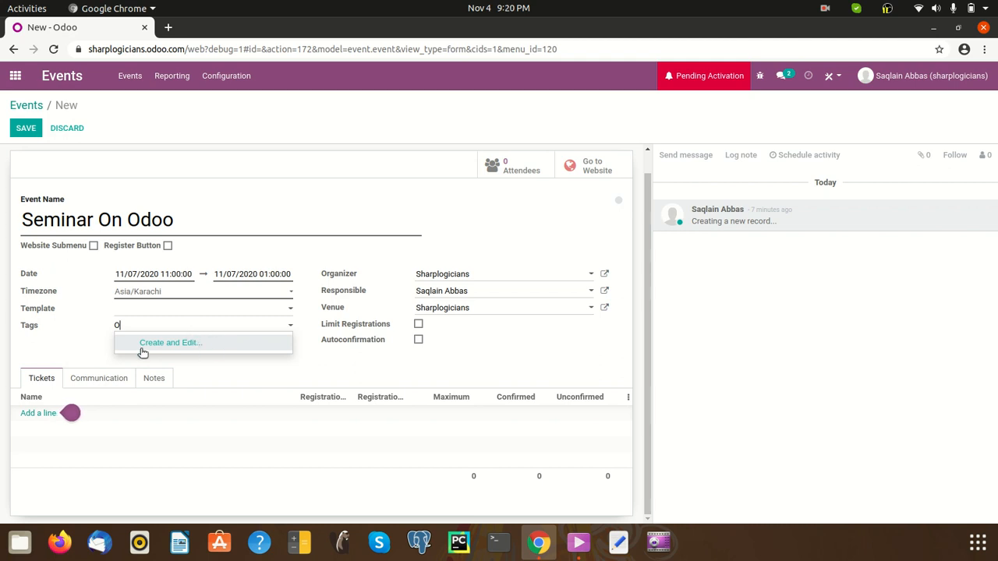
click(181, 347)
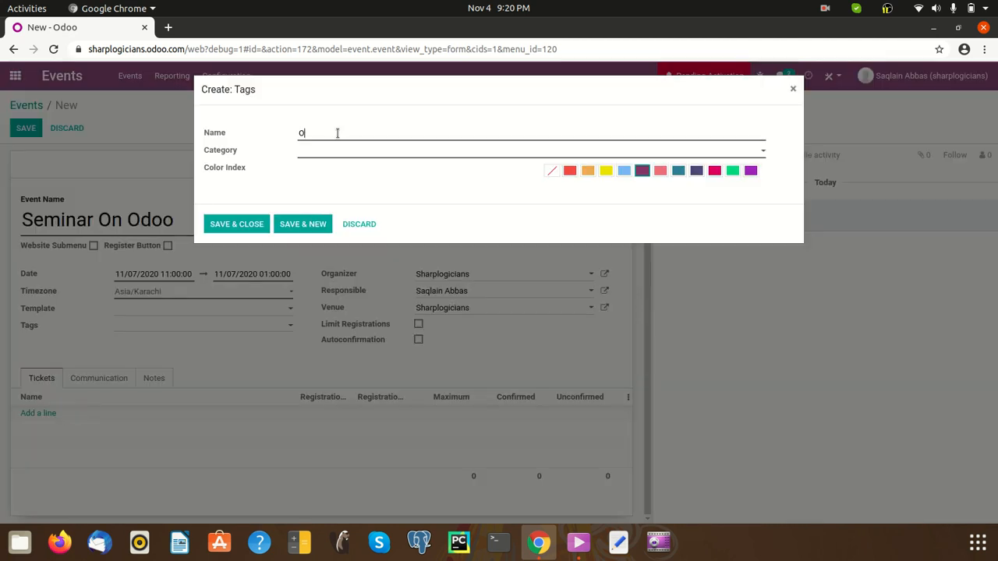
text(doo)
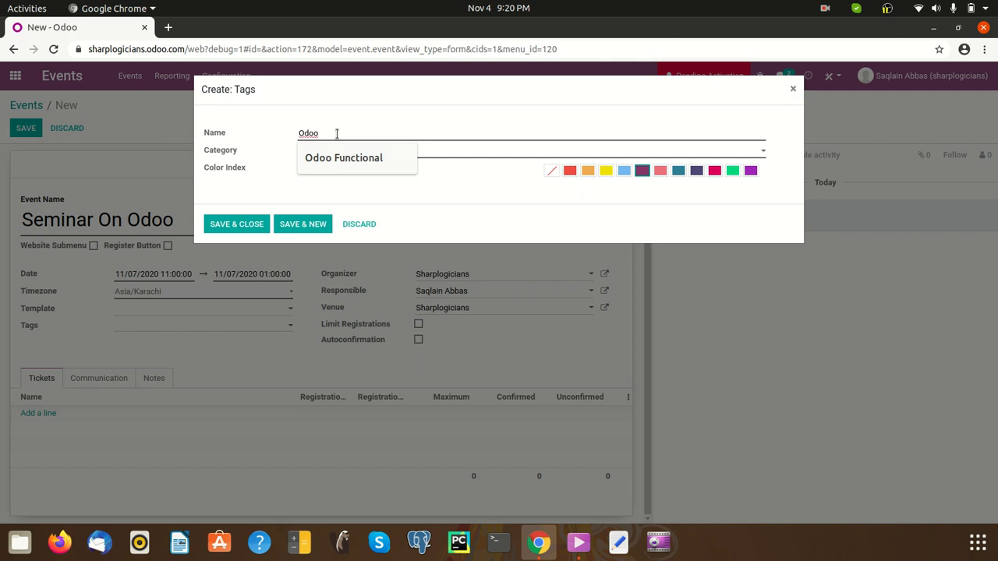
click(361, 152)
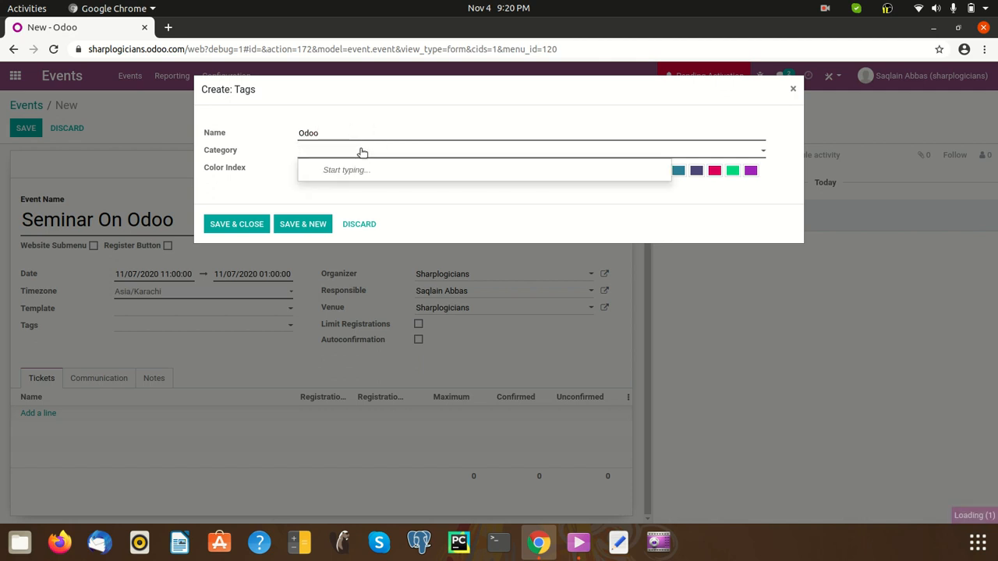
text(Odoo)
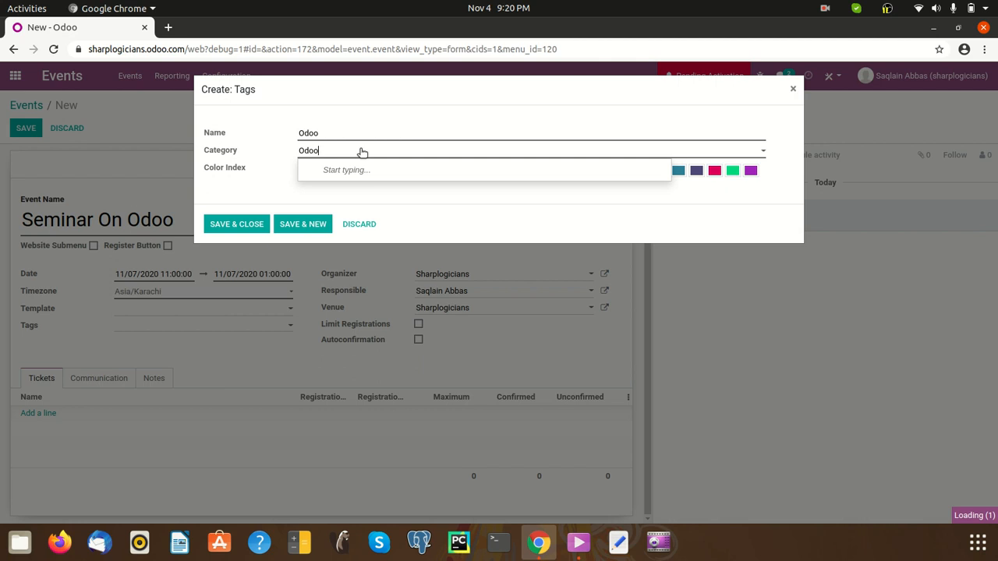
text( Functional)
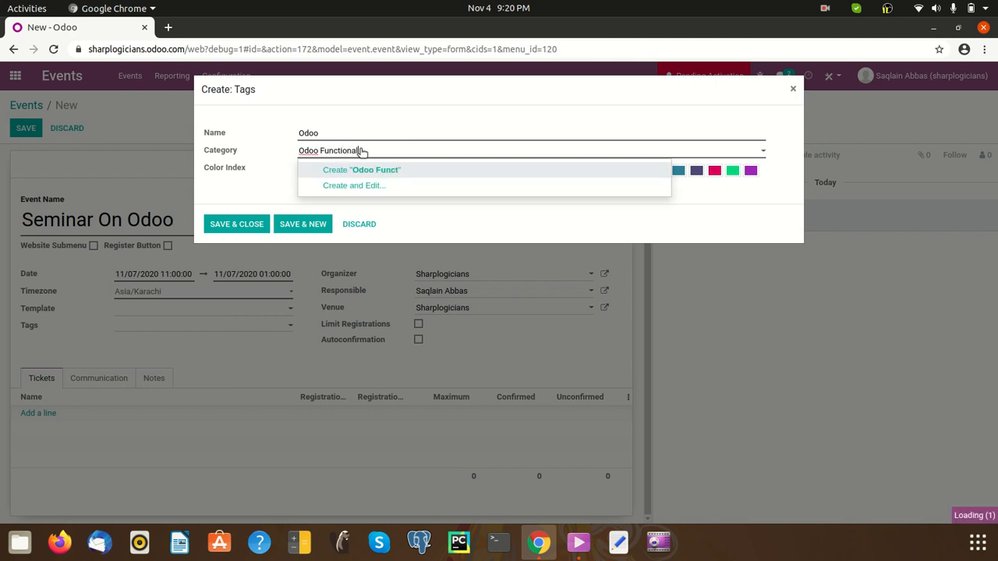
click(703, 172)
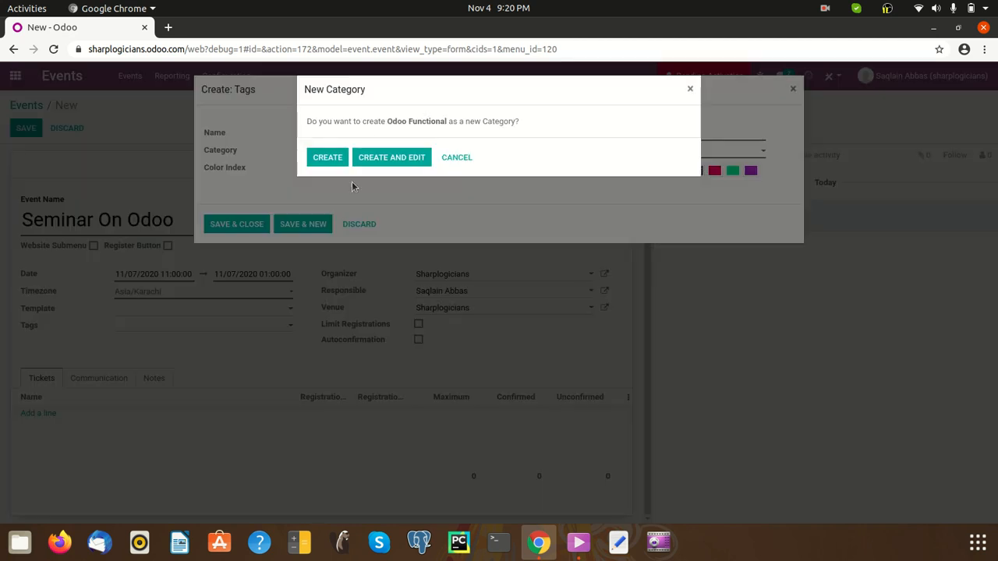
Discard that category and tag, then type 'O' into Tags again
click(394, 157)
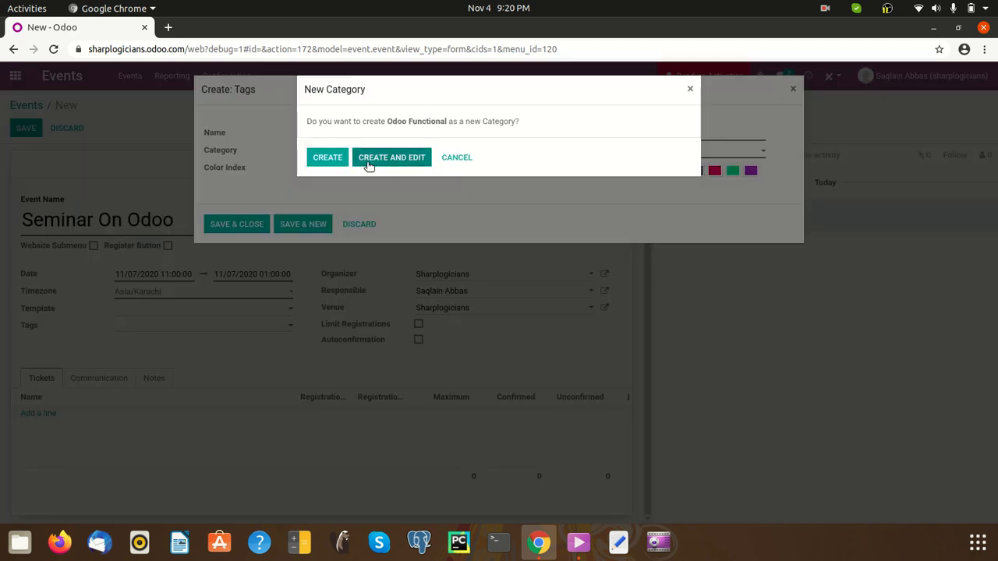
key(Escape)
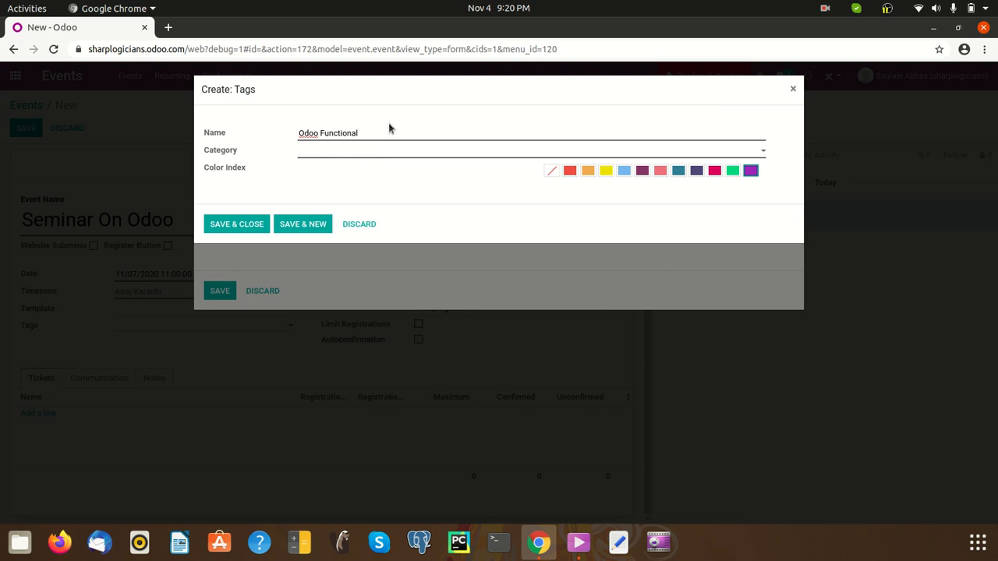
click(366, 223)
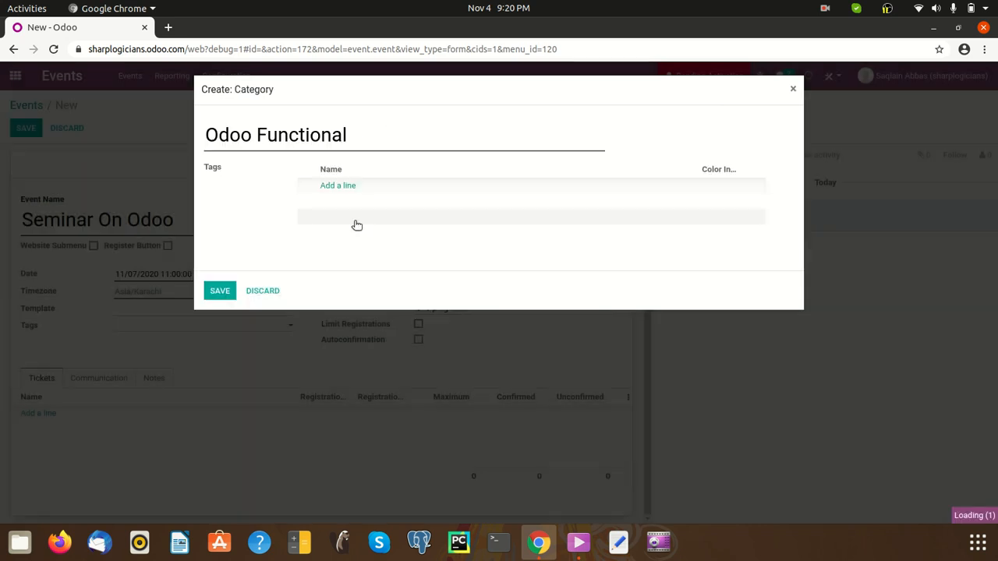
key(Escape)
click(220, 325)
text(O)
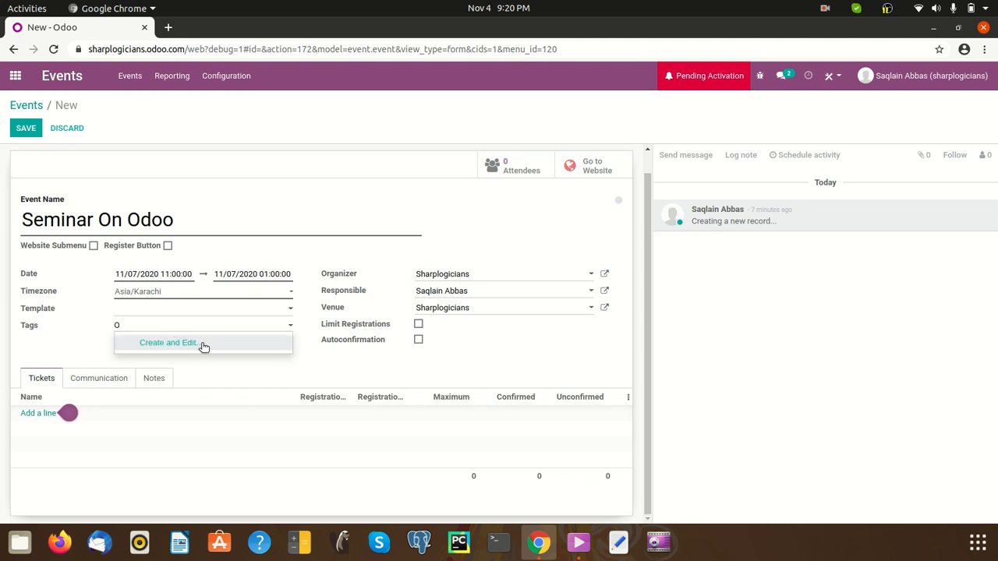
Create a yellow 'Odoo' tag in new category Odoo Functional and attach it to the event
click(241, 342)
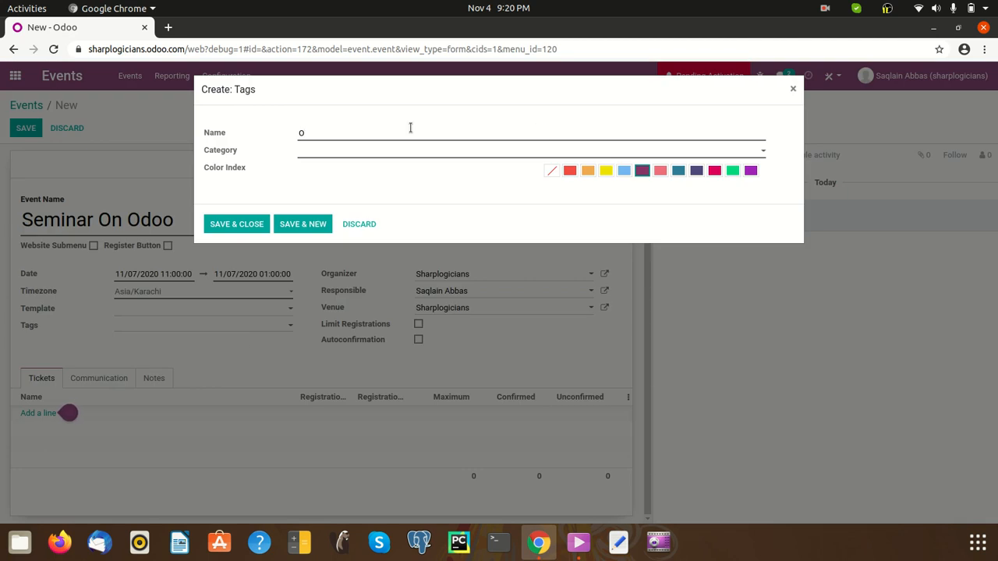
text(doo)
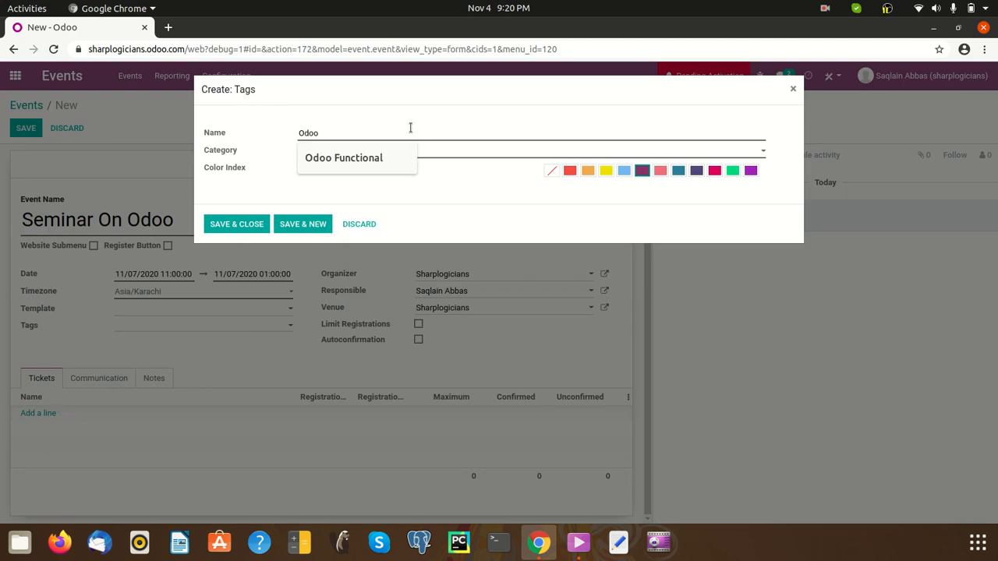
click(468, 150)
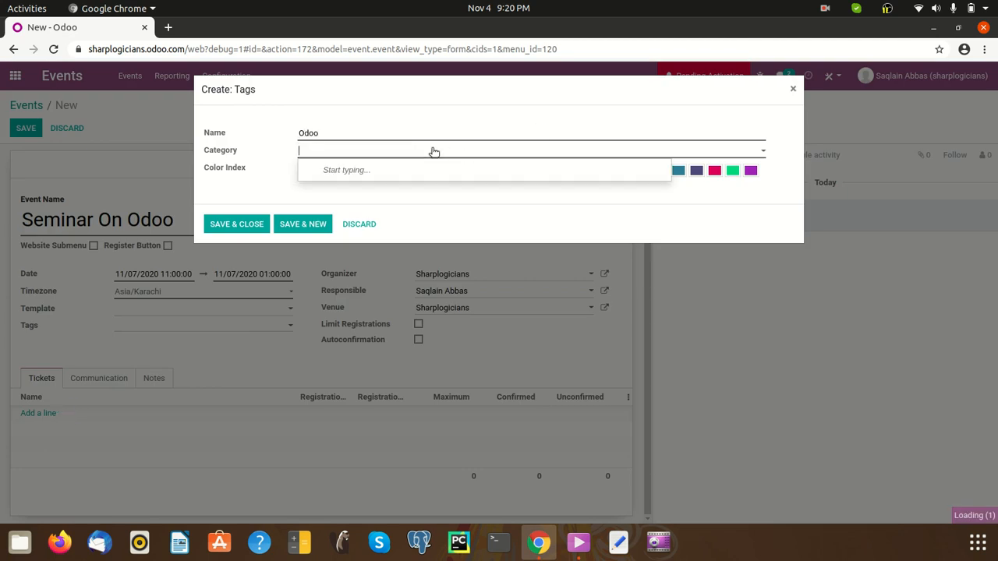
text(Odoo )
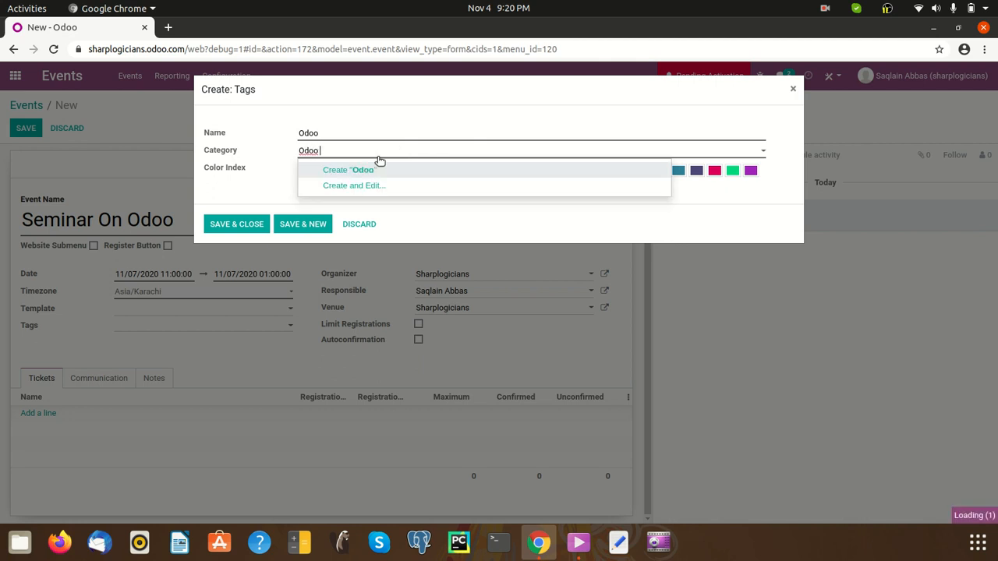
text(Functional)
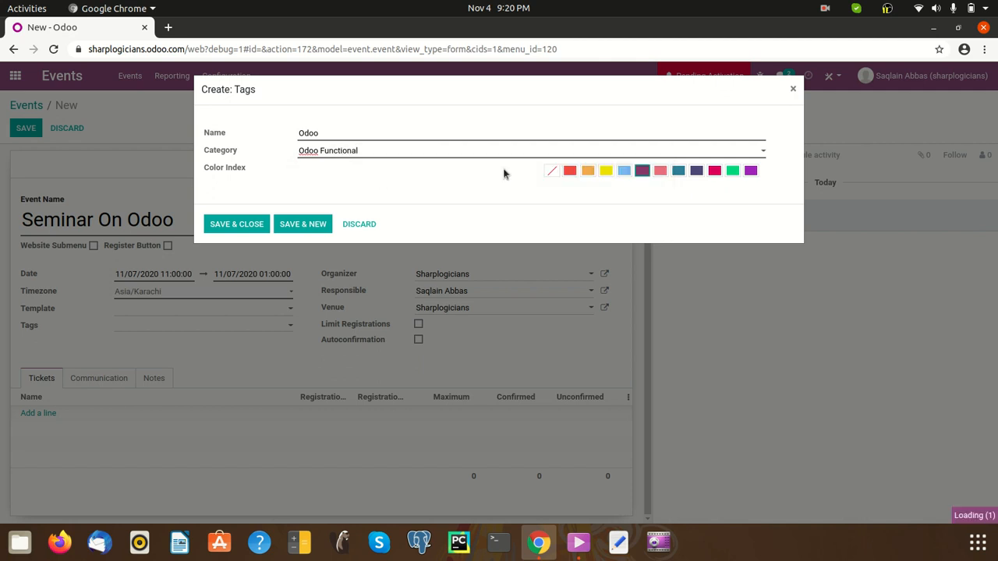
click(605, 171)
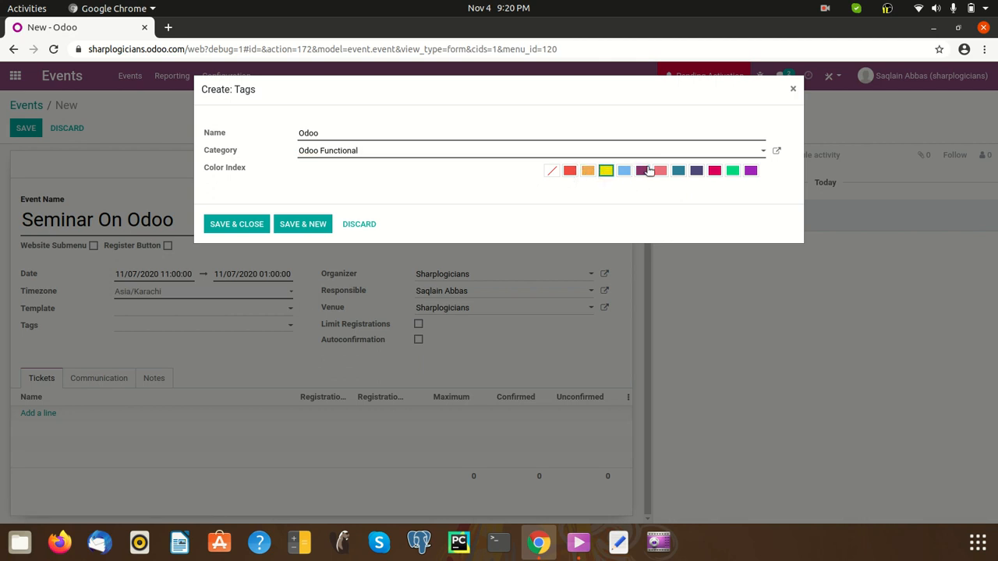
click(778, 151)
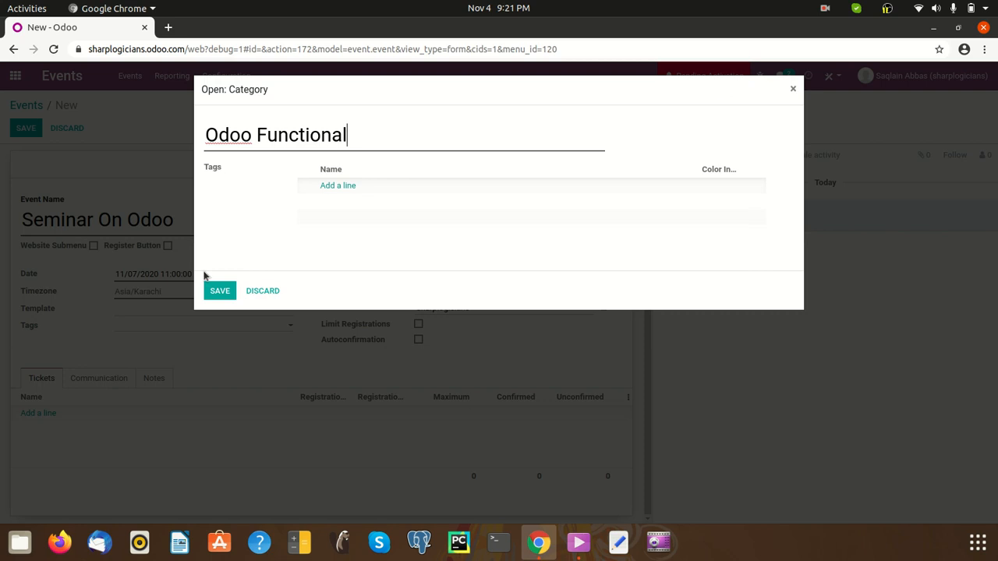
click(221, 290)
click(251, 230)
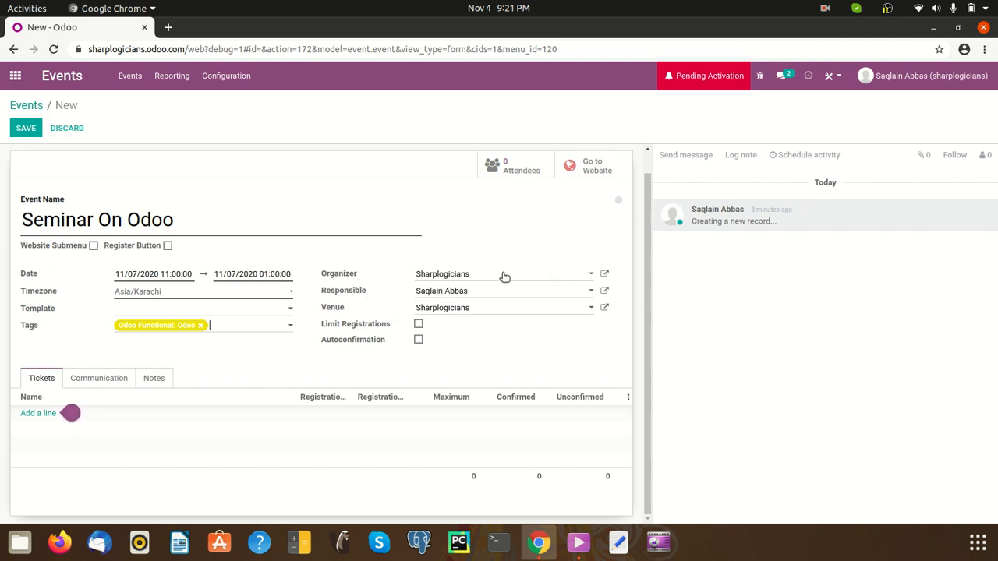
click(497, 278)
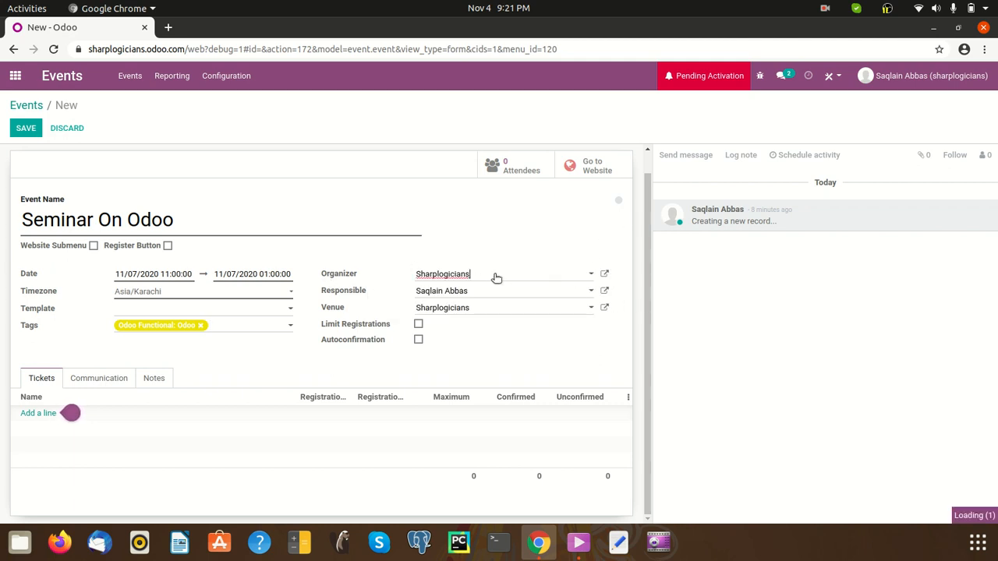
click(496, 277)
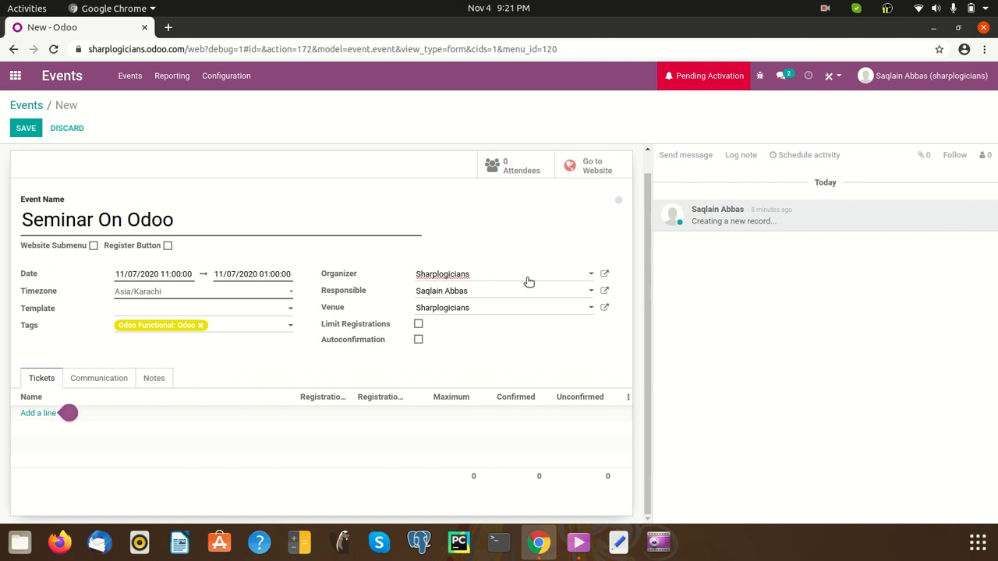
click(510, 296)
click(514, 295)
click(519, 294)
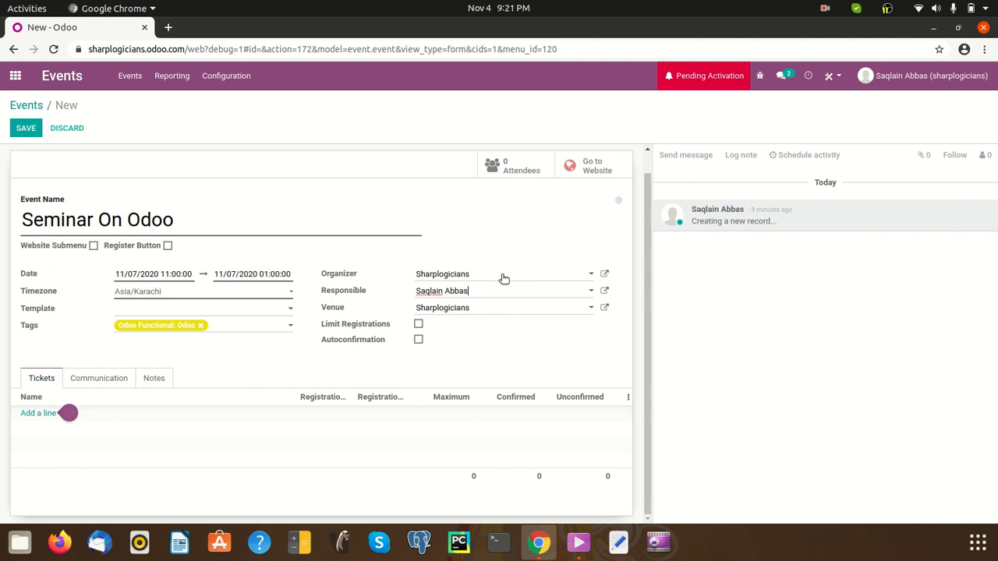
click(604, 274)
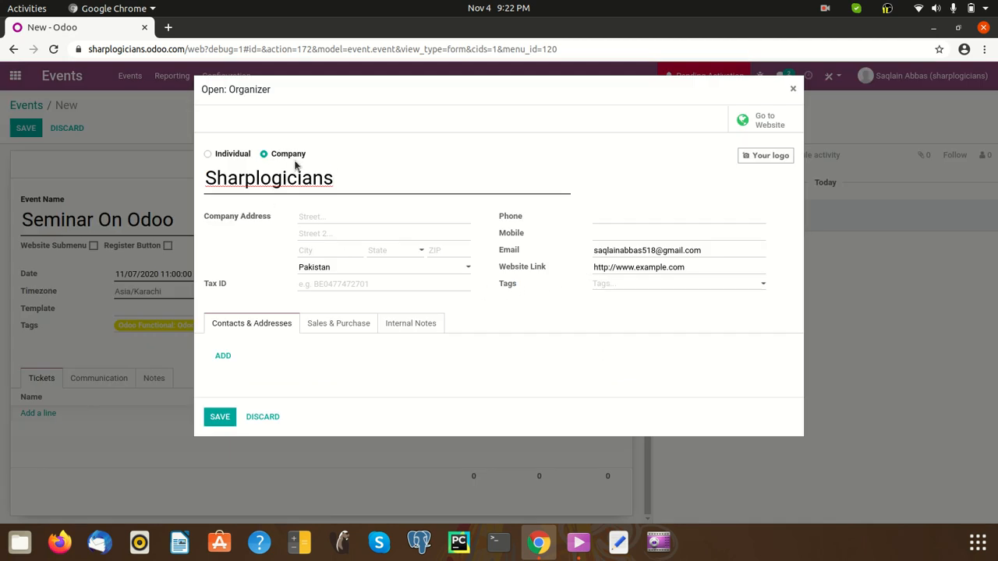
click(351, 218)
click(395, 253)
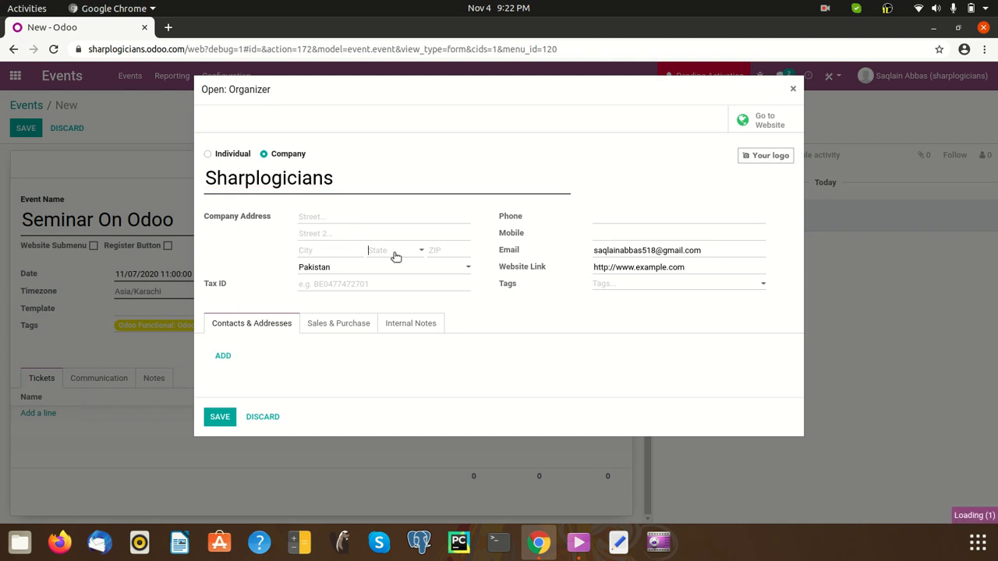
click(435, 251)
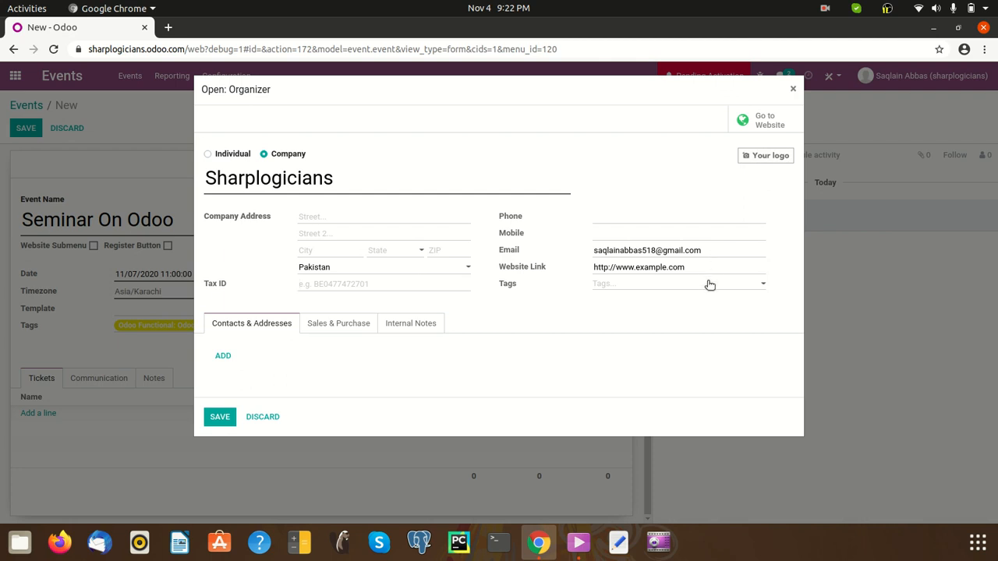
click(731, 285)
click(729, 285)
mouse_move(749, 167)
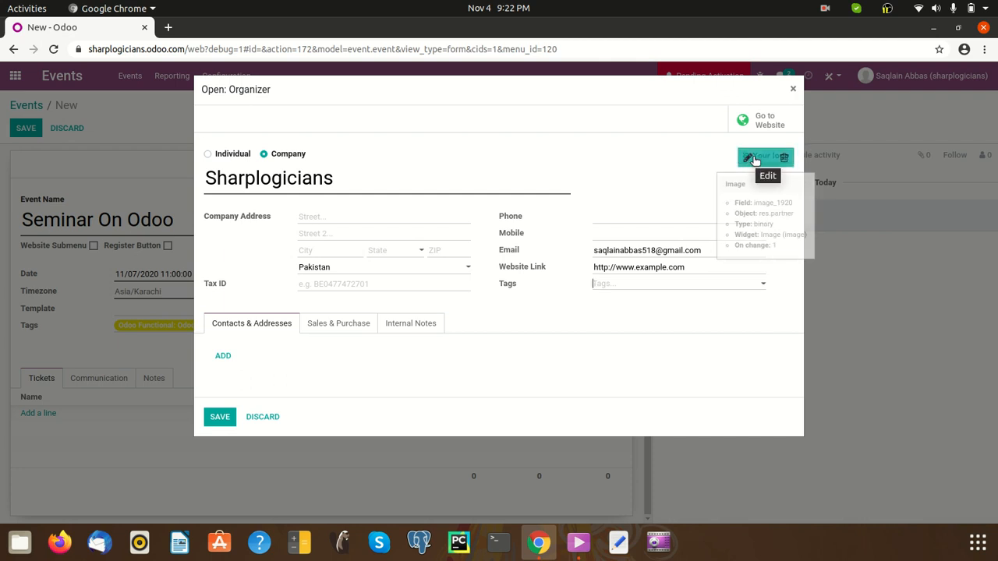
click(328, 327)
scroll(399, 337, down, 1)
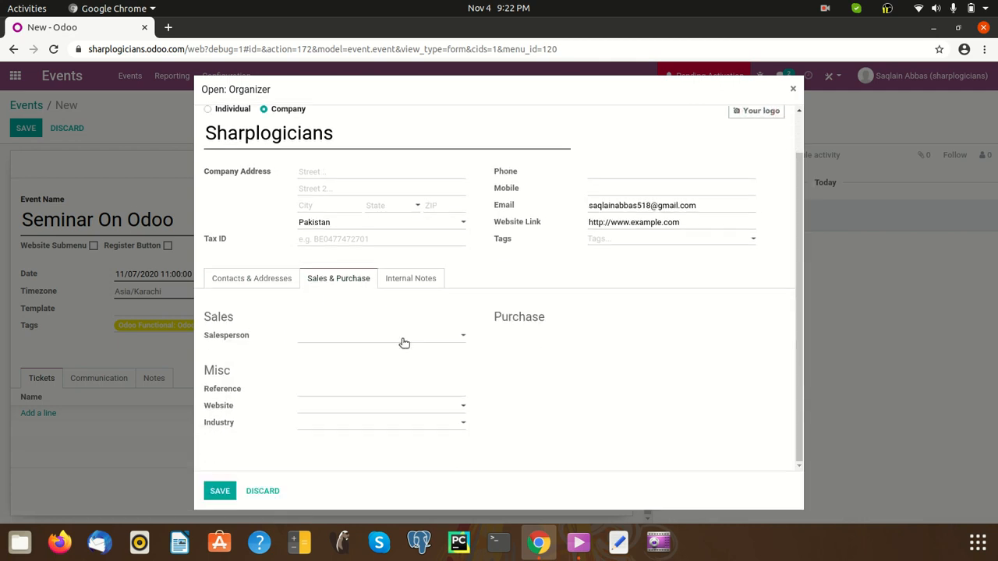
click(404, 282)
click(228, 323)
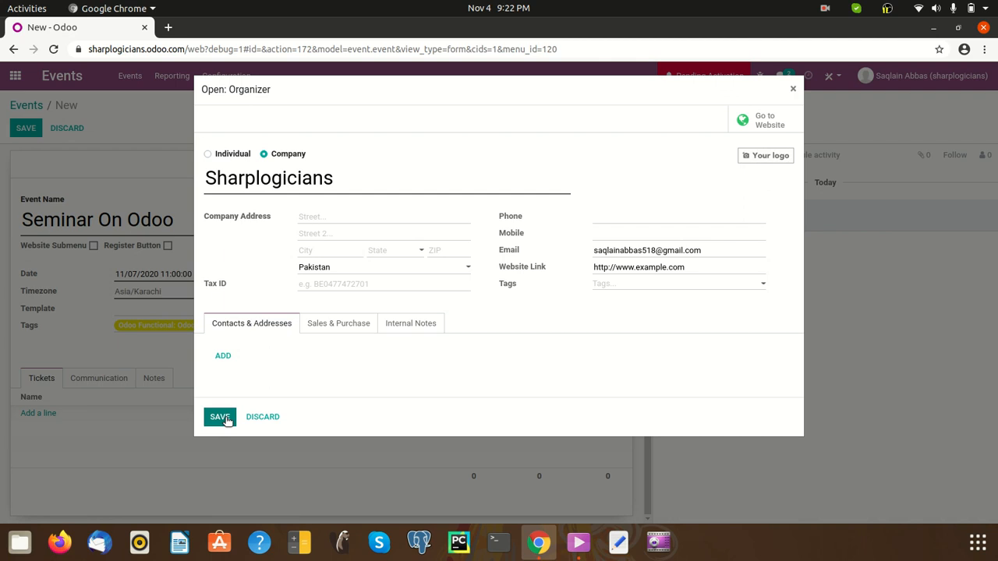
click(222, 418)
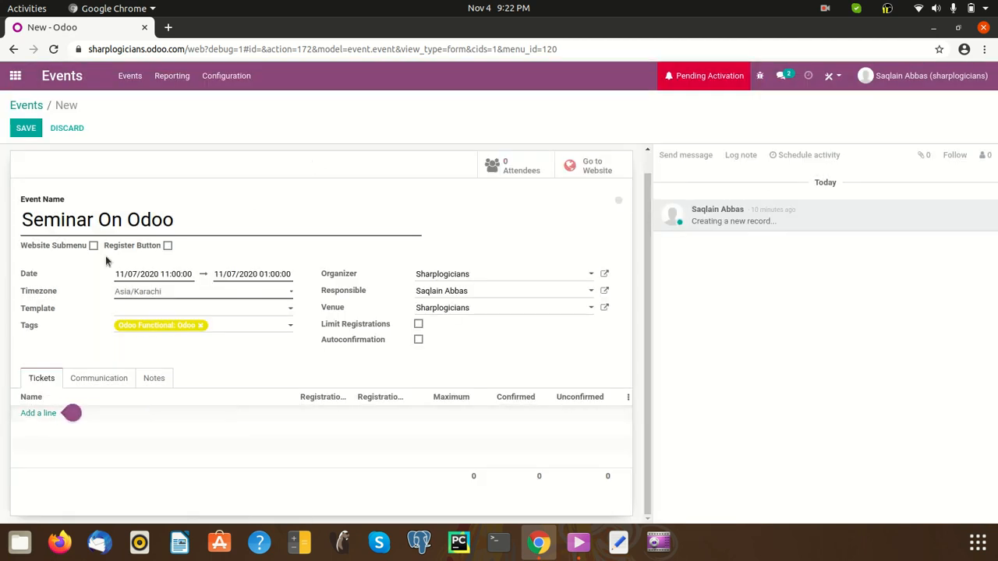
Add a ticket line named 'Registration for Seminar On Odoo-Gen'
click(47, 417)
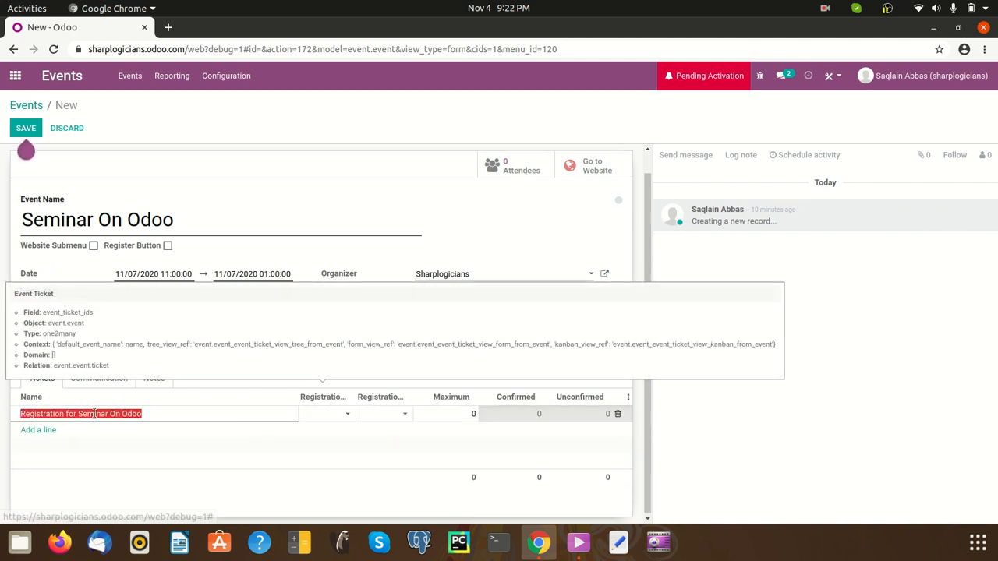
click(262, 410)
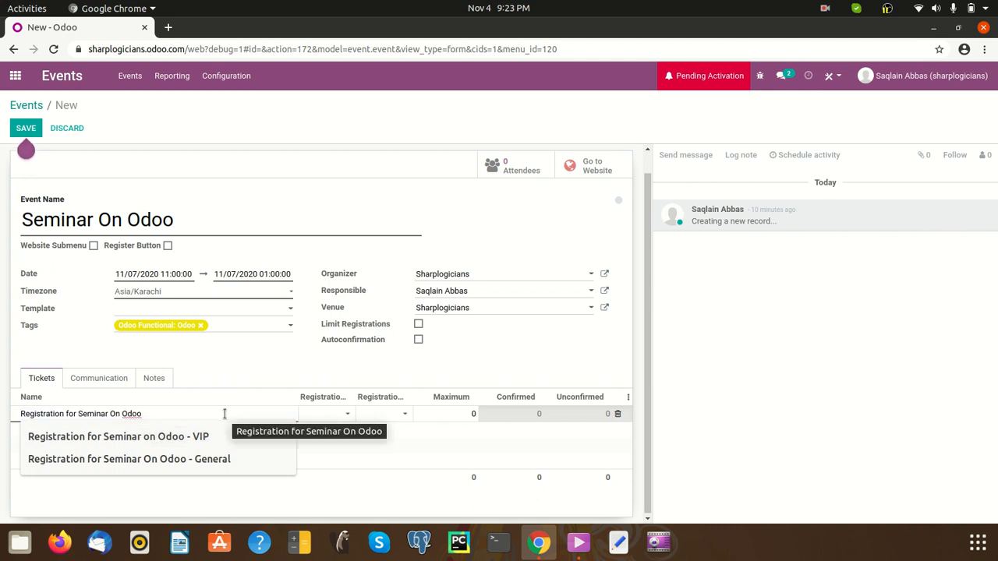
key(Escape)
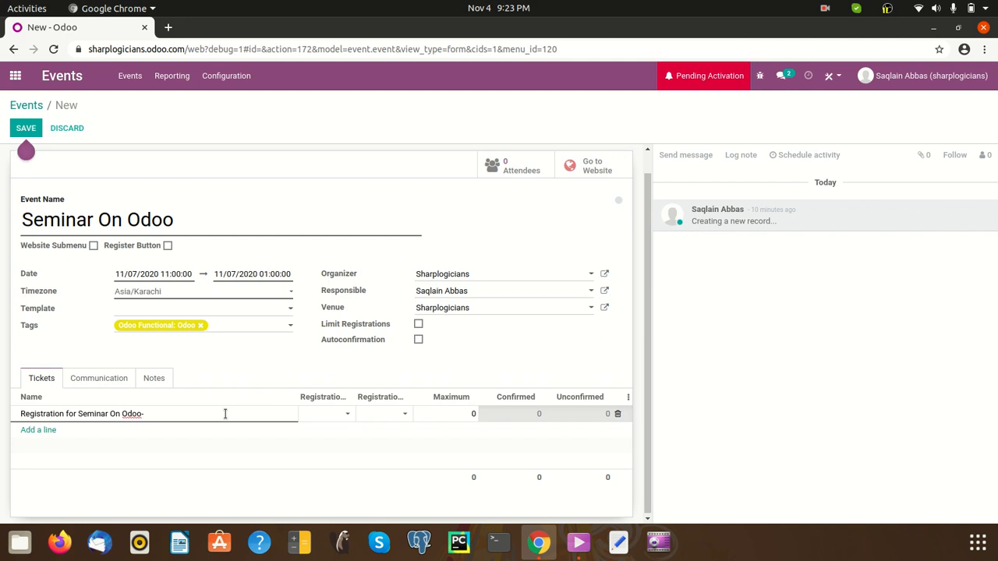
text(Gen)
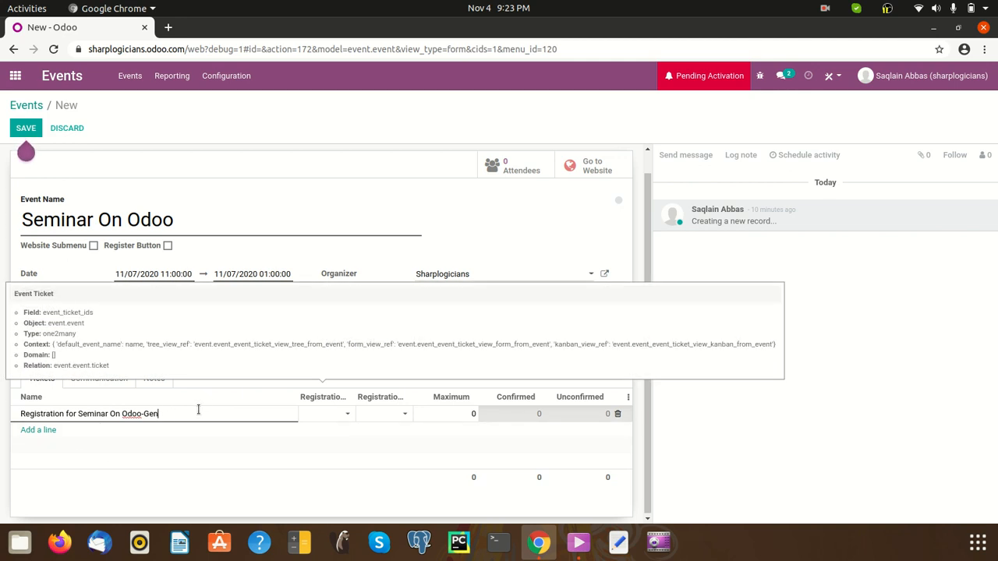
click(350, 416)
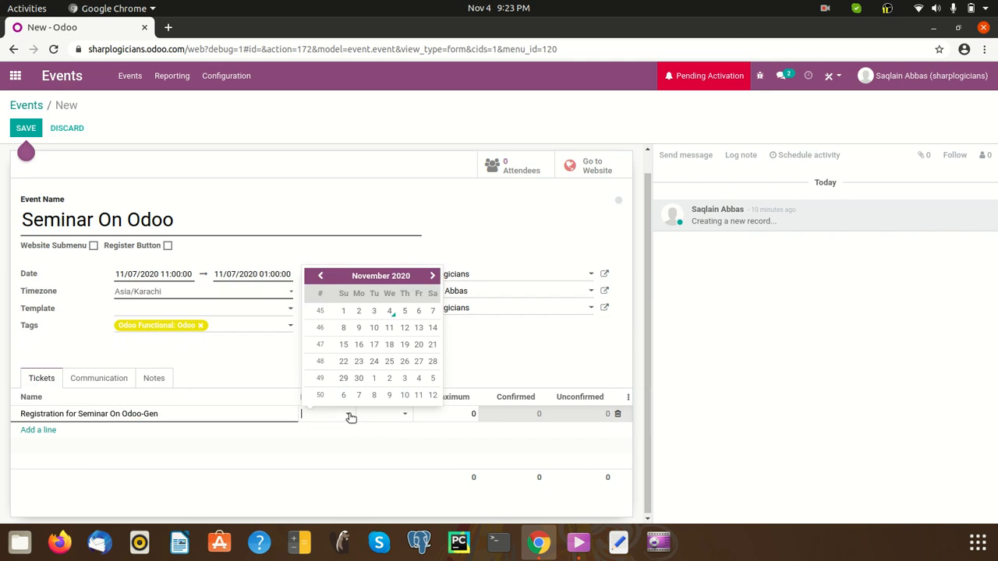
Set the Gen ticket's registration start to 11/03/2020, leaving the end date unset
click(373, 310)
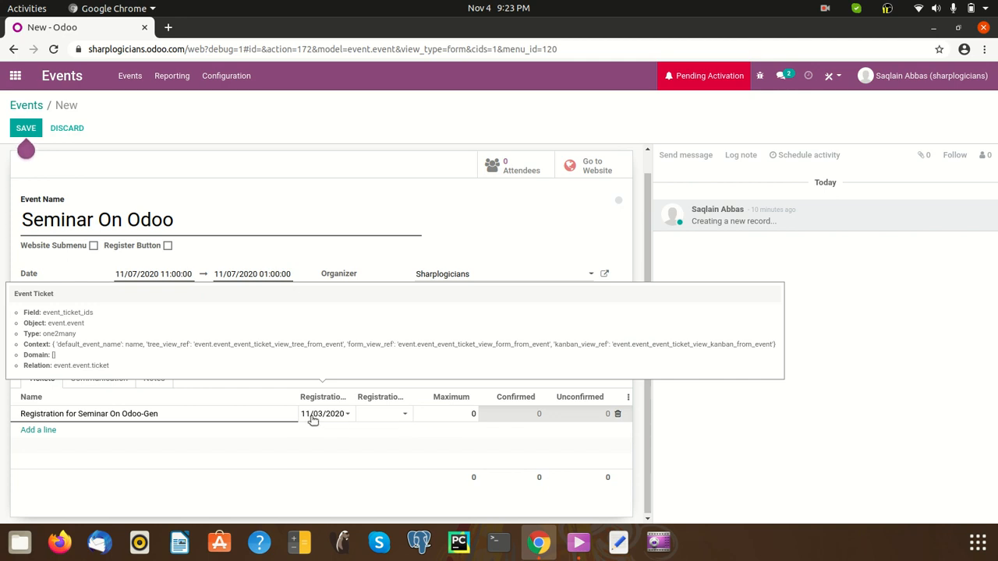
click(386, 418)
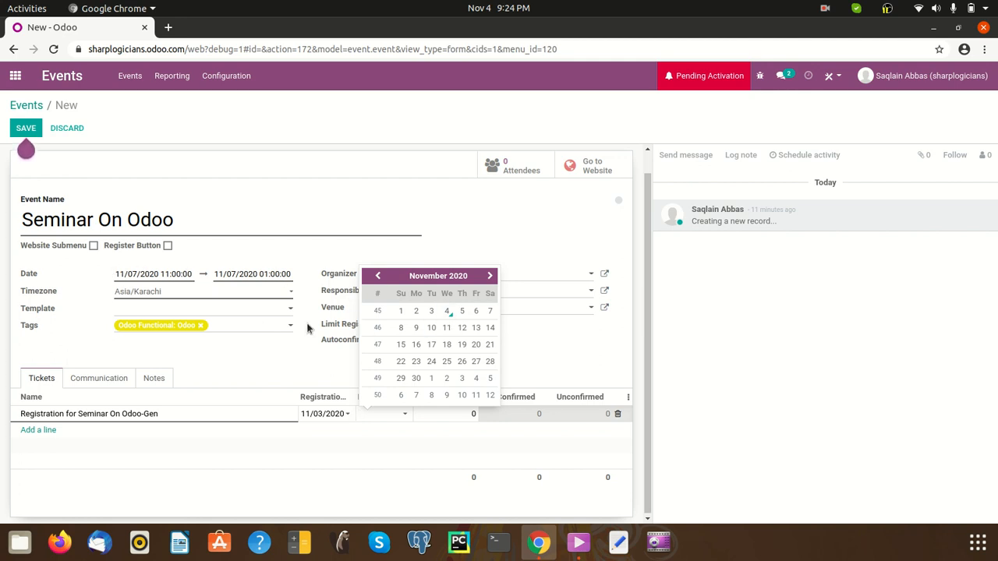
click(330, 399)
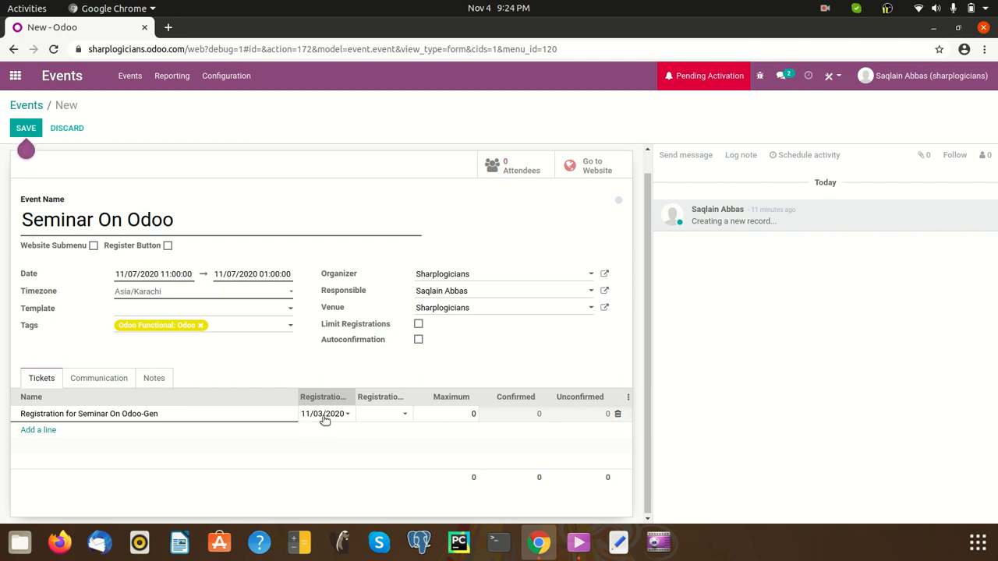
Set the Gen ticket's registration end date to 11/06/2020
click(403, 414)
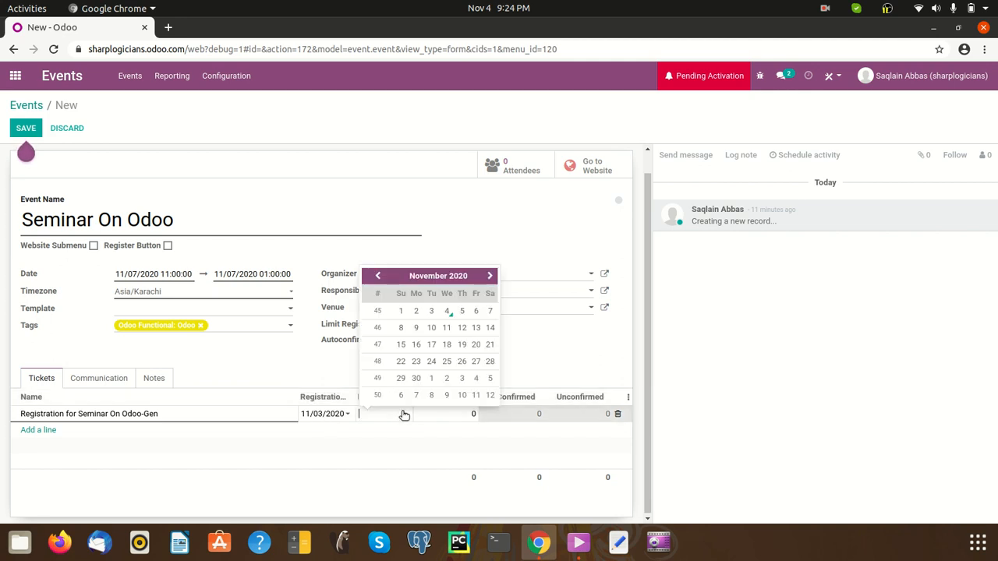
click(477, 315)
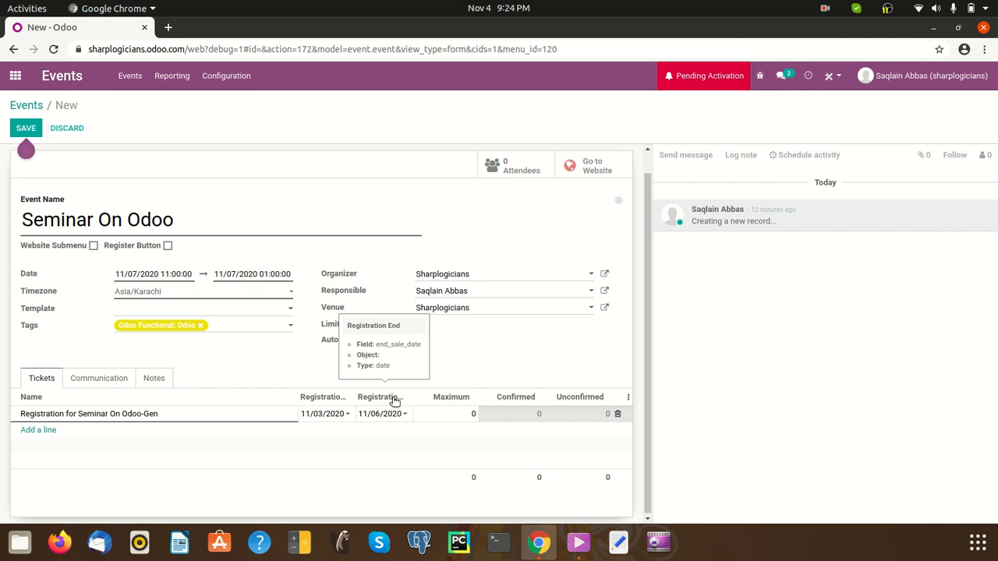
mouse_move(447, 401)
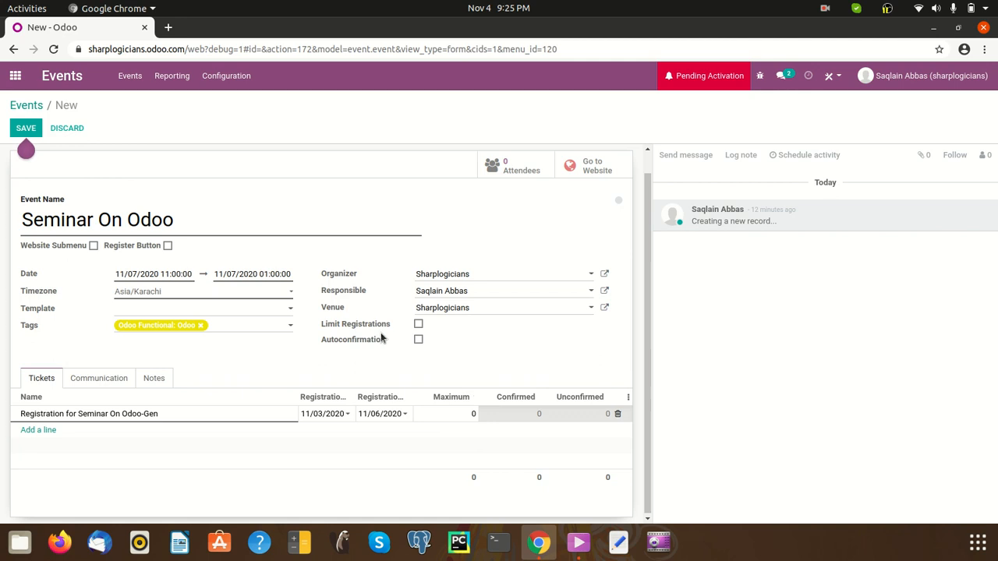
Enter 200 as the attendee cap, then switch Limit Registrations off so no cap applies
click(422, 327)
click(419, 325)
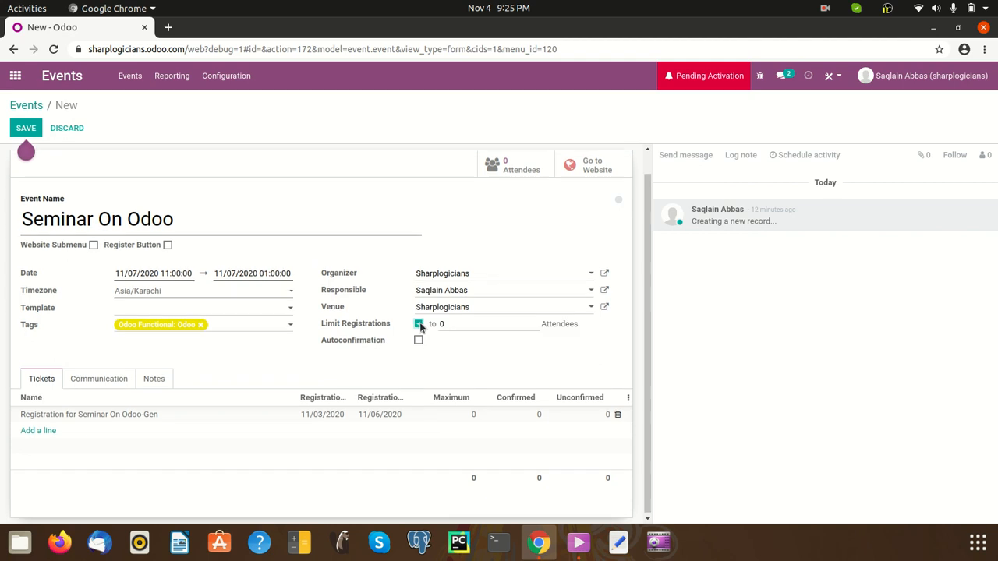
click(507, 328)
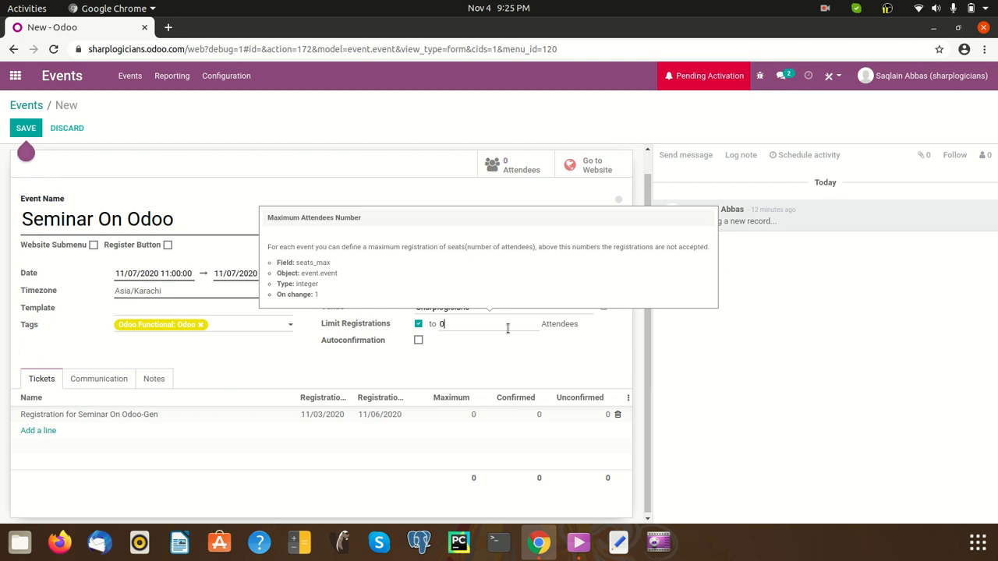
key(BackSpace)
text(200)
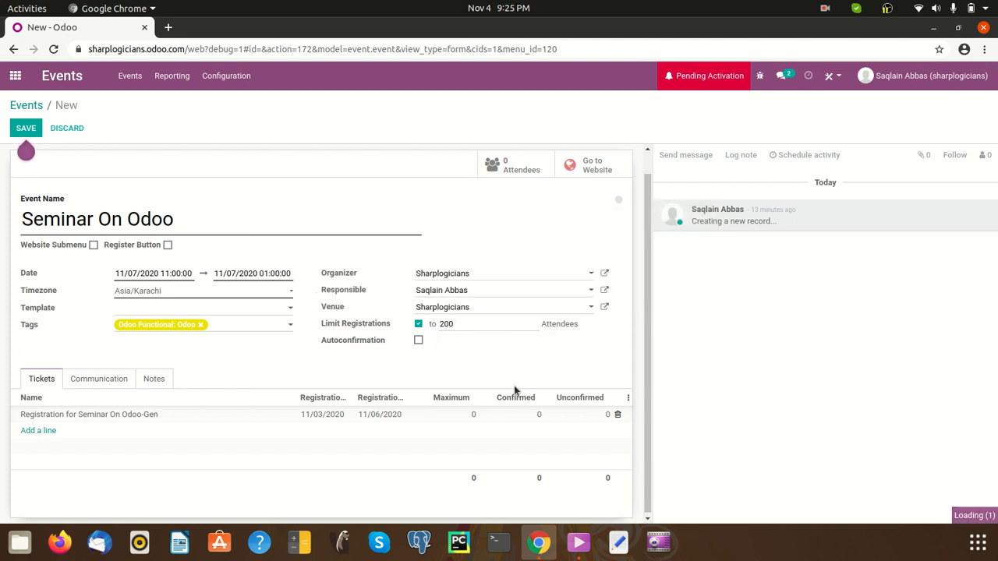
click(418, 324)
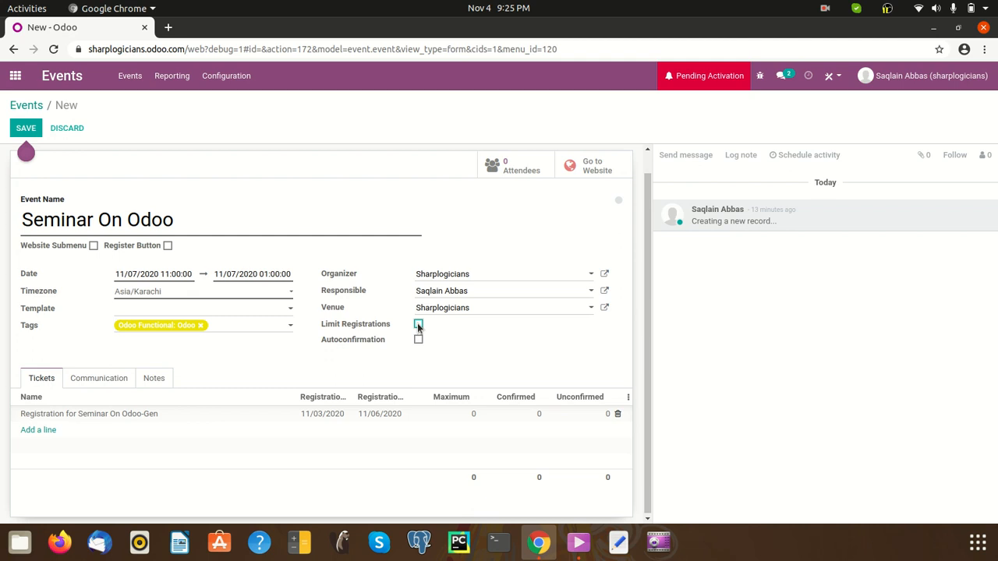
Set the Gen ticket's maximum seats to 150
click(452, 416)
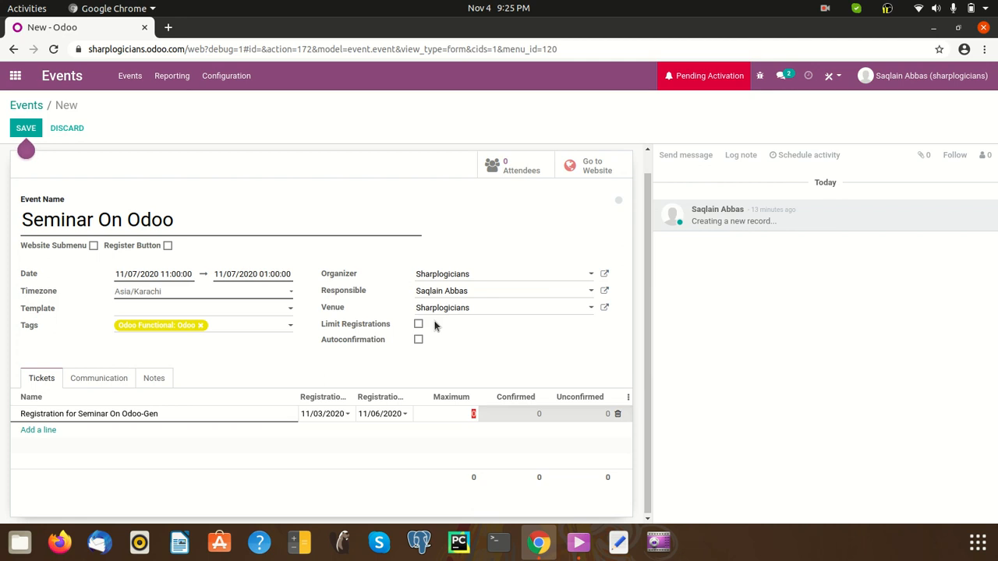
mouse_move(461, 398)
click(530, 351)
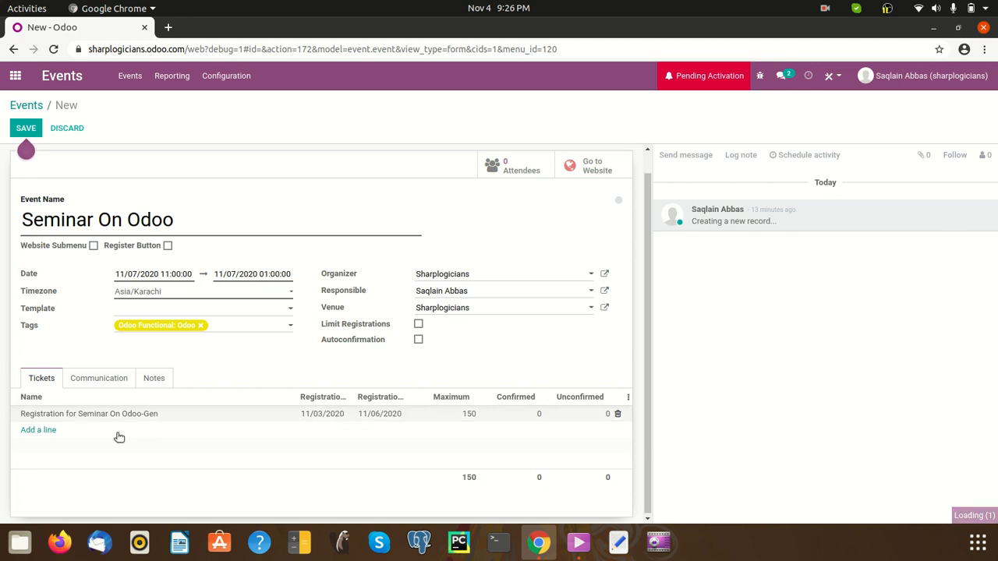
Add a new ticket line and name it with a '-VIP' suffix
click(43, 430)
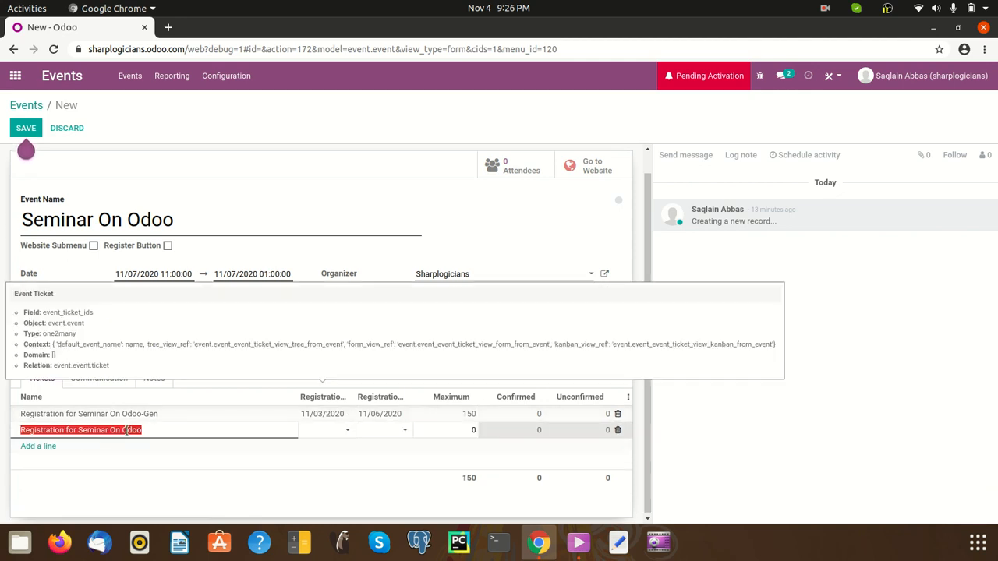
click(169, 429)
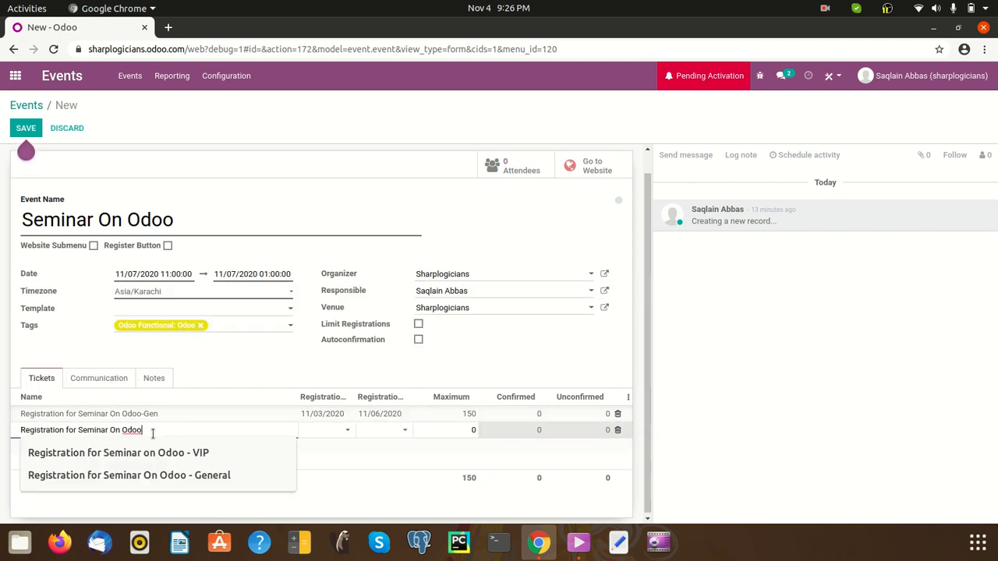
text(-VIP)
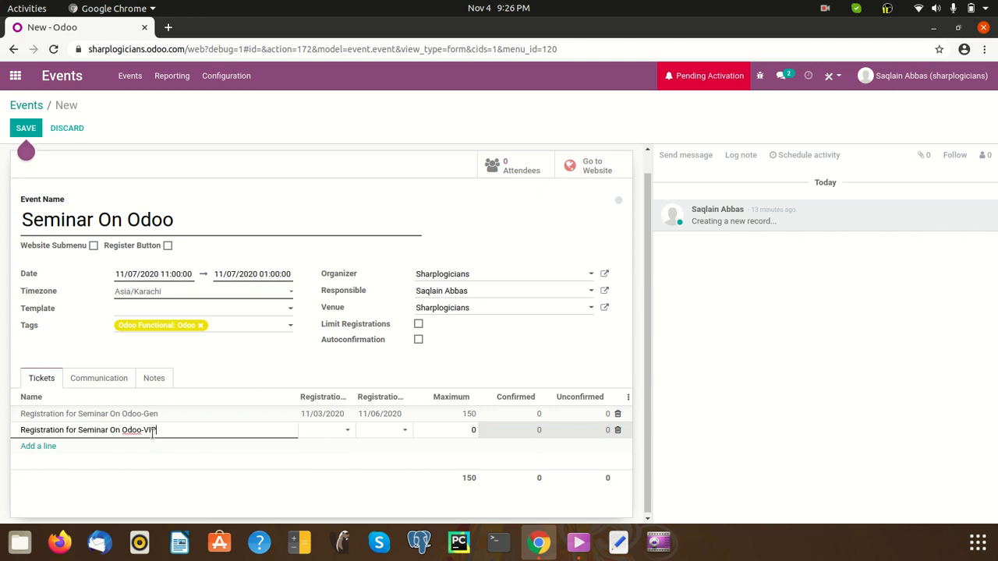
click(433, 433)
Give the VIP ticket registration dates 11/03/2020 to 11/07/2020 and maximum 50 seats
click(342, 433)
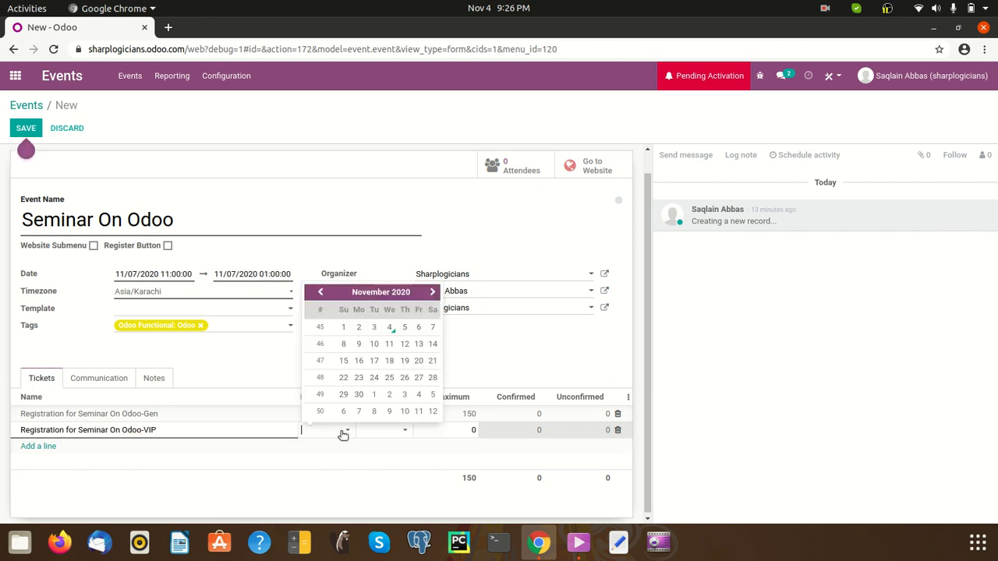
click(374, 343)
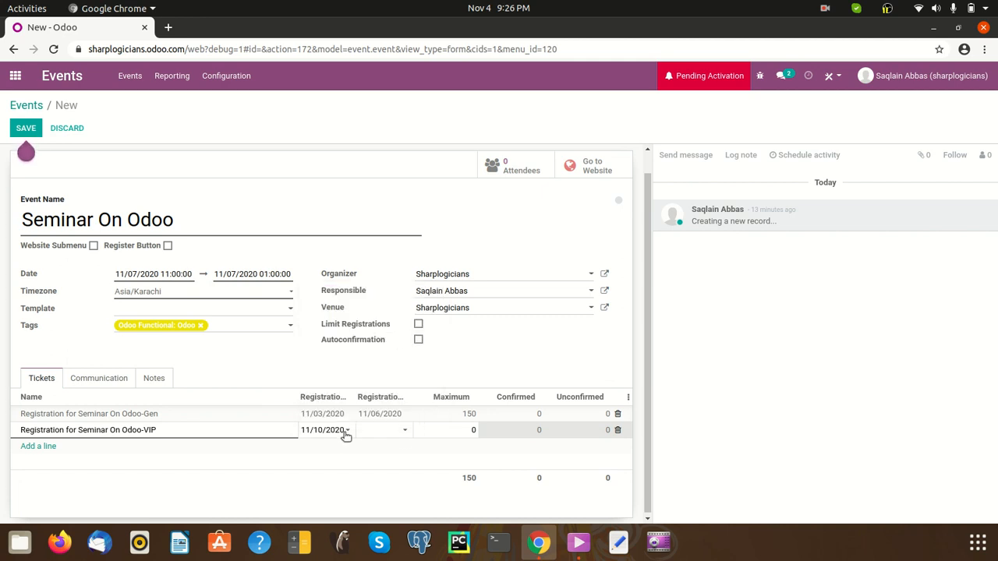
click(345, 433)
click(377, 328)
click(404, 434)
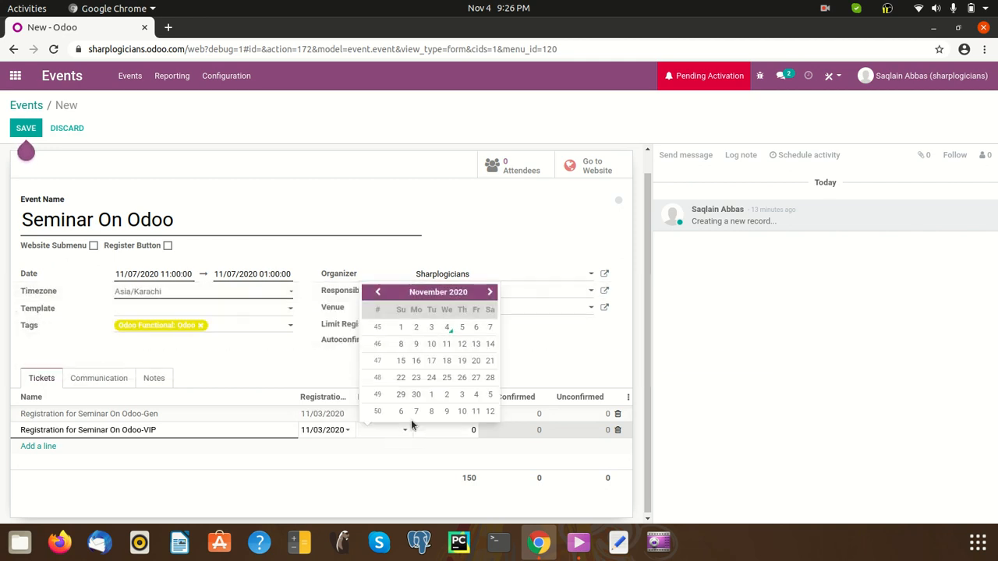
click(490, 328)
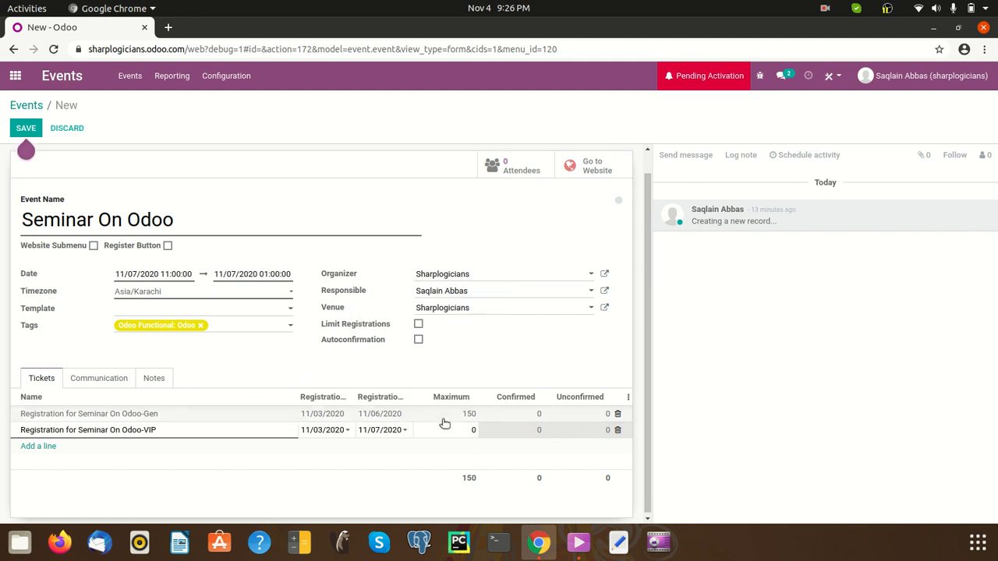
click(456, 431)
click(453, 431)
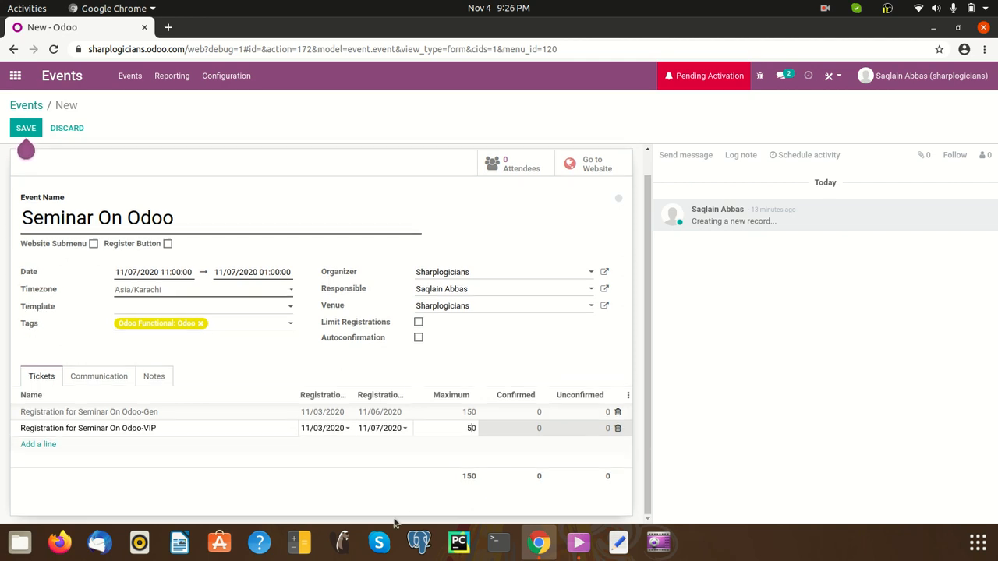
click(393, 475)
Save the event, open its website page and switch it to Published
click(27, 128)
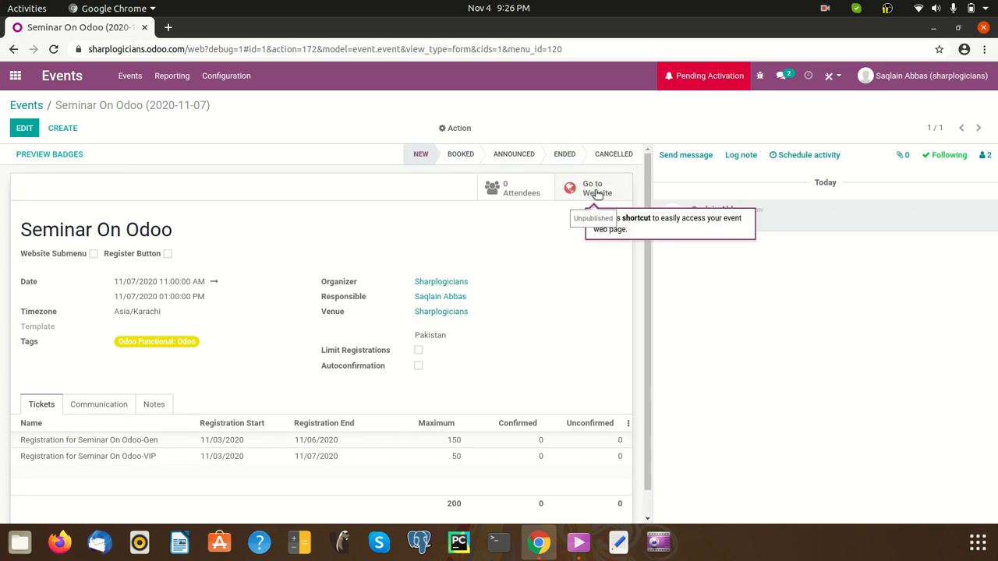
click(588, 195)
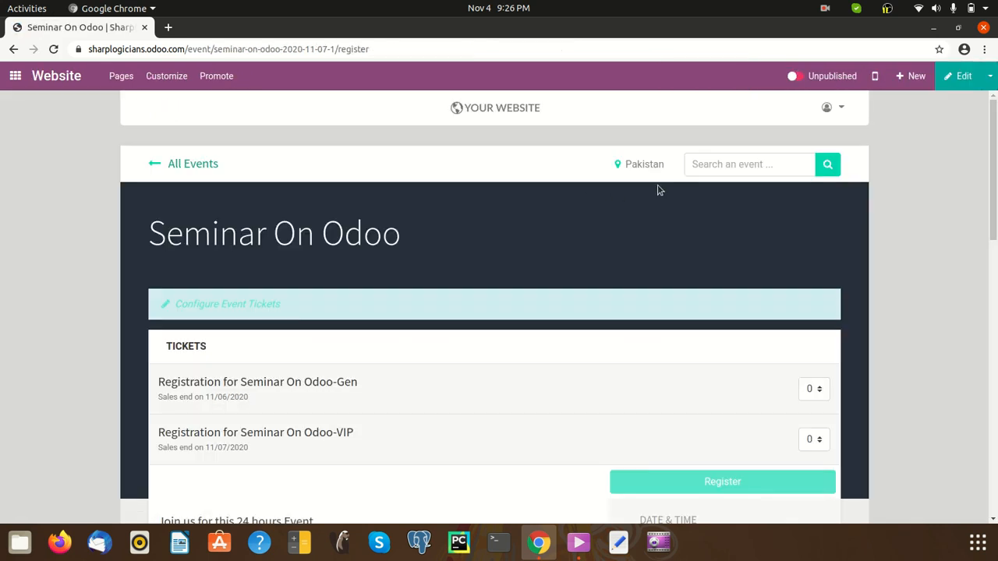
click(794, 75)
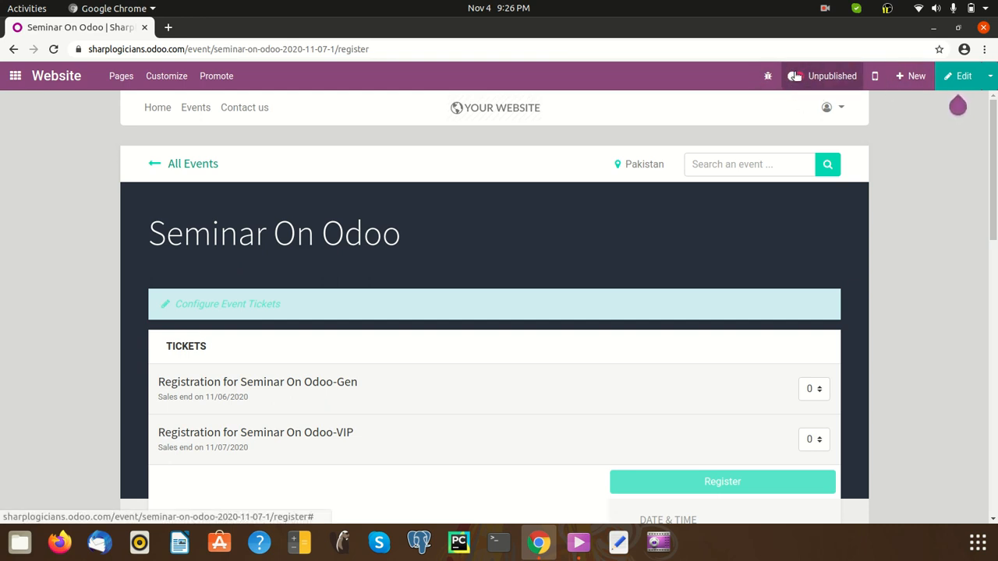
scroll(760, 133, down, 5)
scroll(771, 195, up, 5)
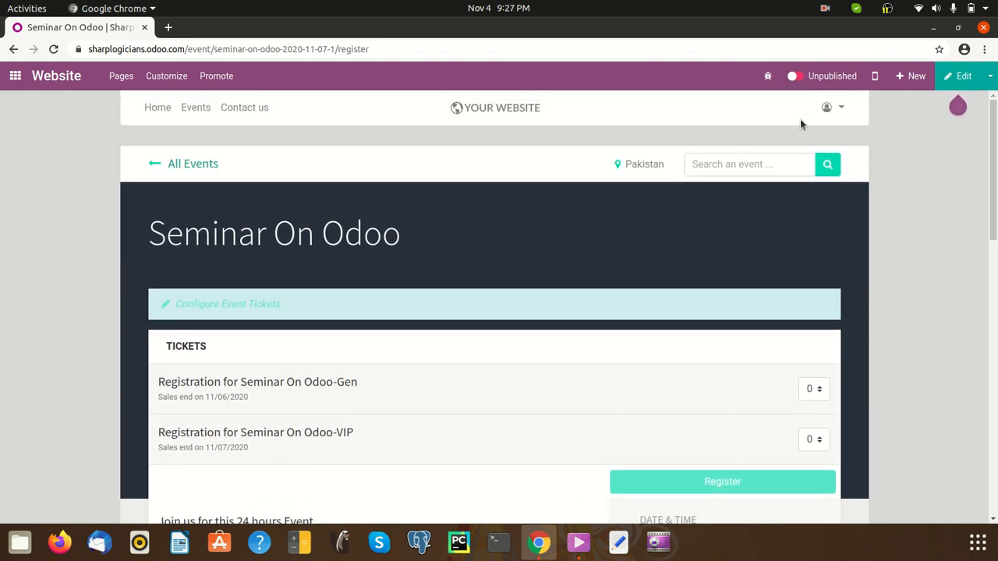
click(795, 78)
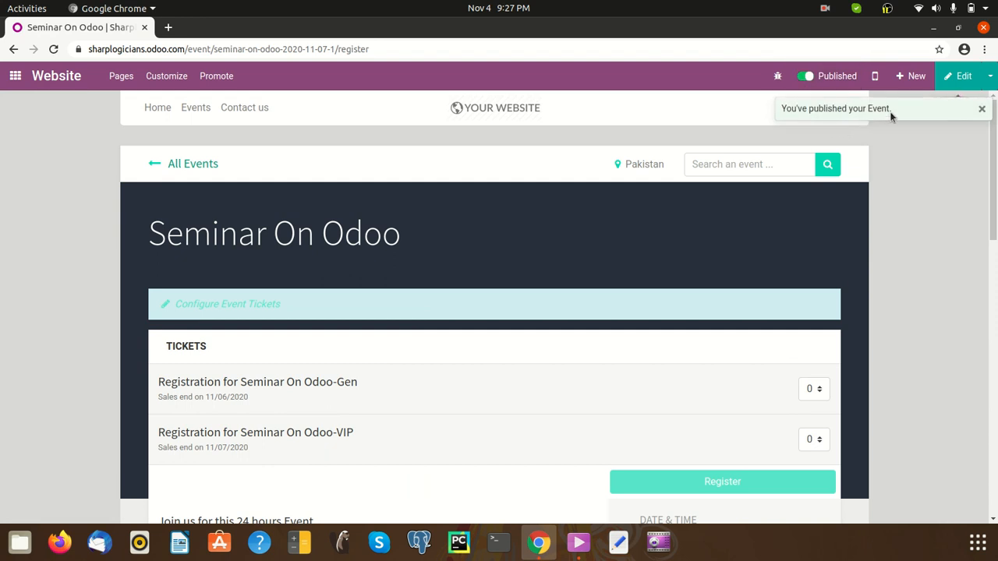
scroll(835, 186, down, 2)
scroll(636, 287, up, 2)
scroll(657, 328, down, 2)
scroll(663, 325, up, 2)
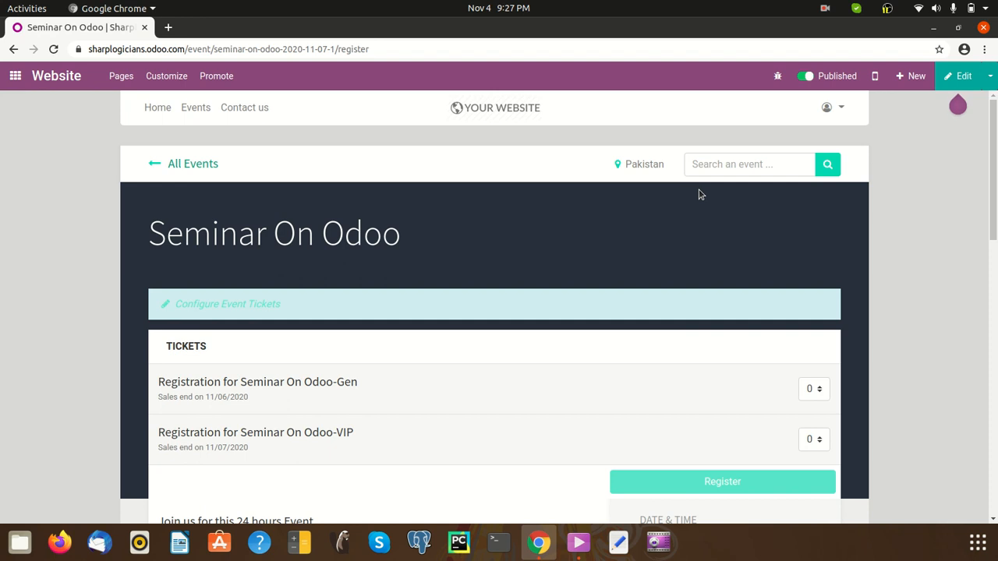
mouse_move(964, 88)
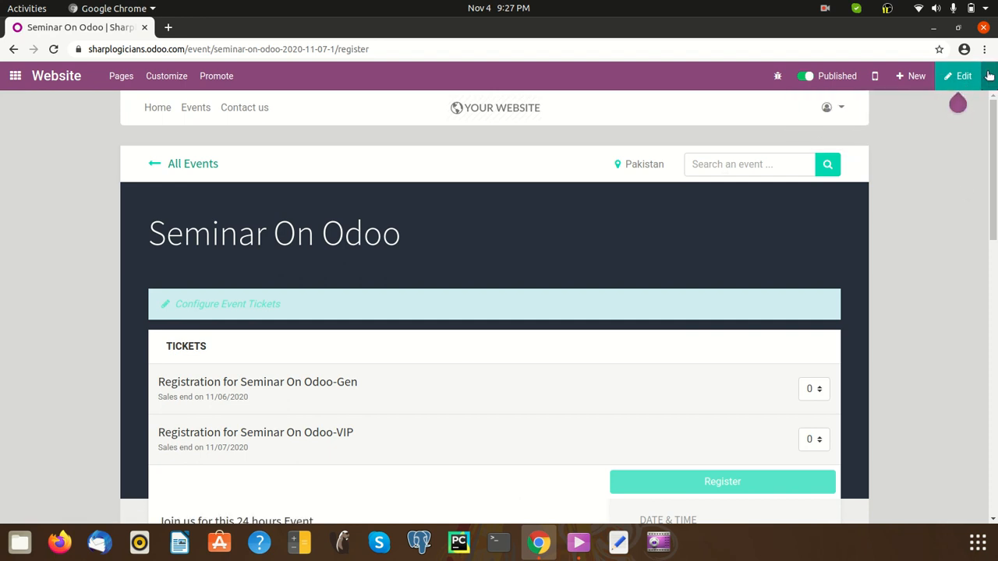
Enter website edit mode on the event page, then discard the edits
click(966, 78)
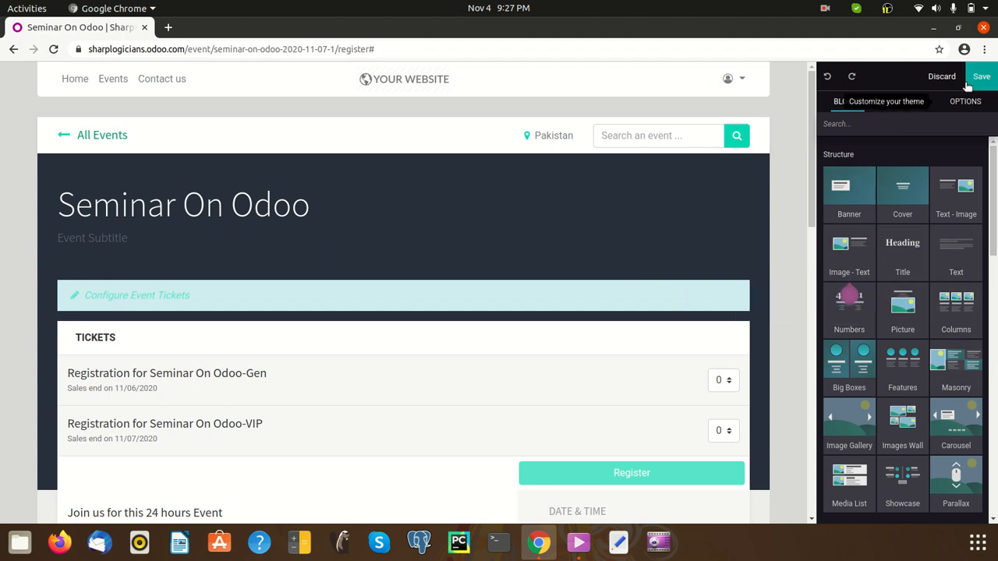
click(943, 76)
click(321, 169)
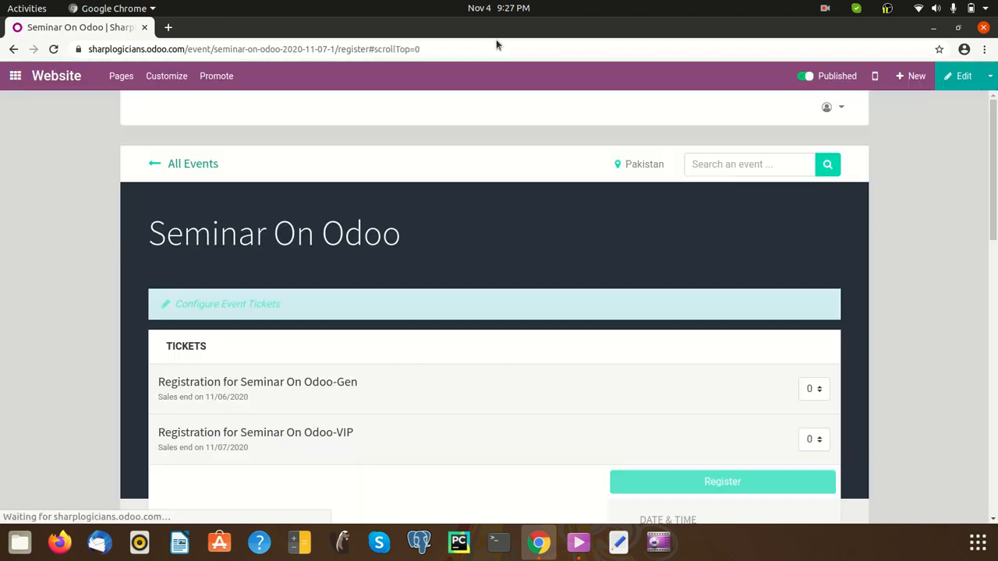
scroll(784, 361, down, 2)
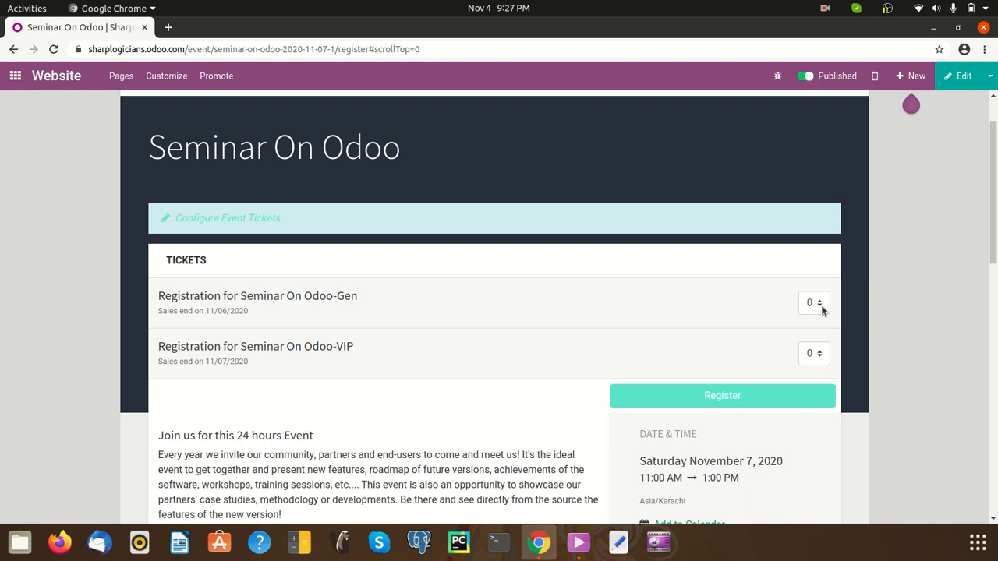
Choose 3 Gen and 2 VIP tickets and register them
click(820, 306)
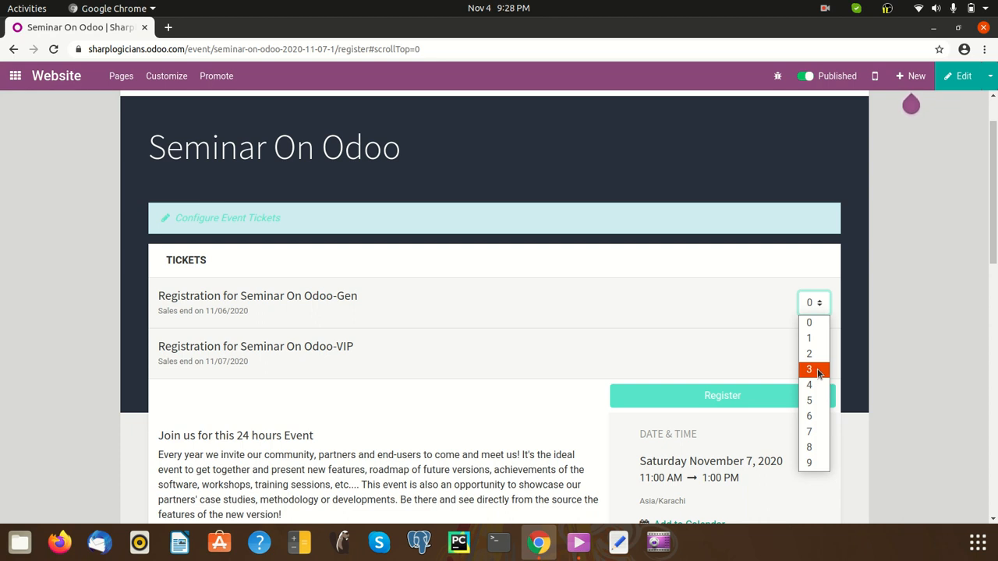
click(817, 373)
click(819, 355)
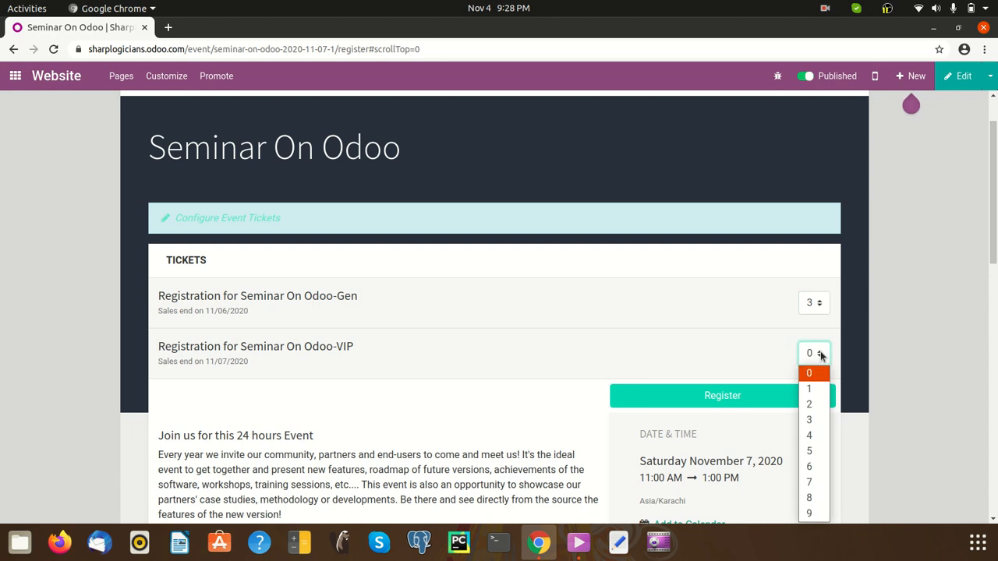
click(811, 404)
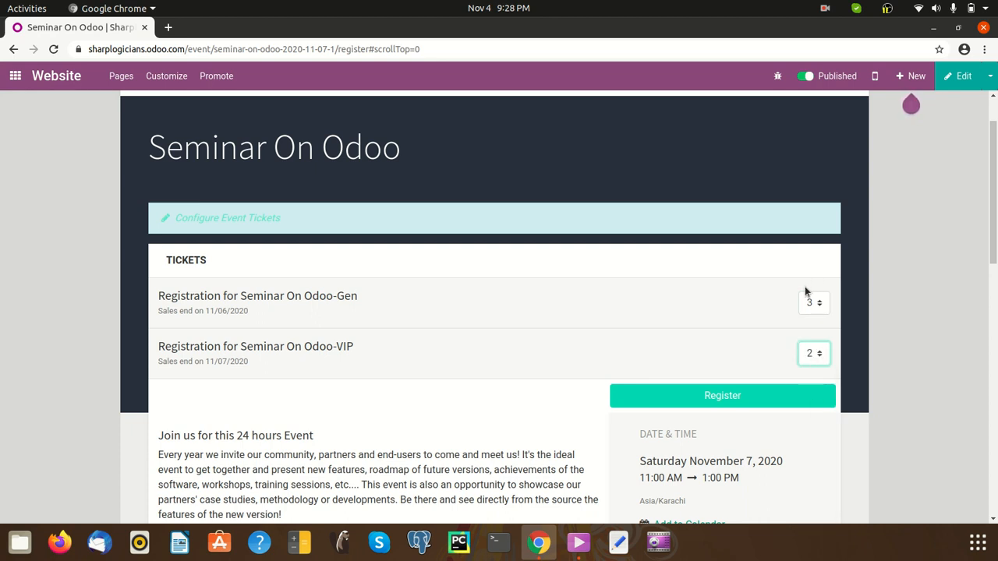
click(726, 398)
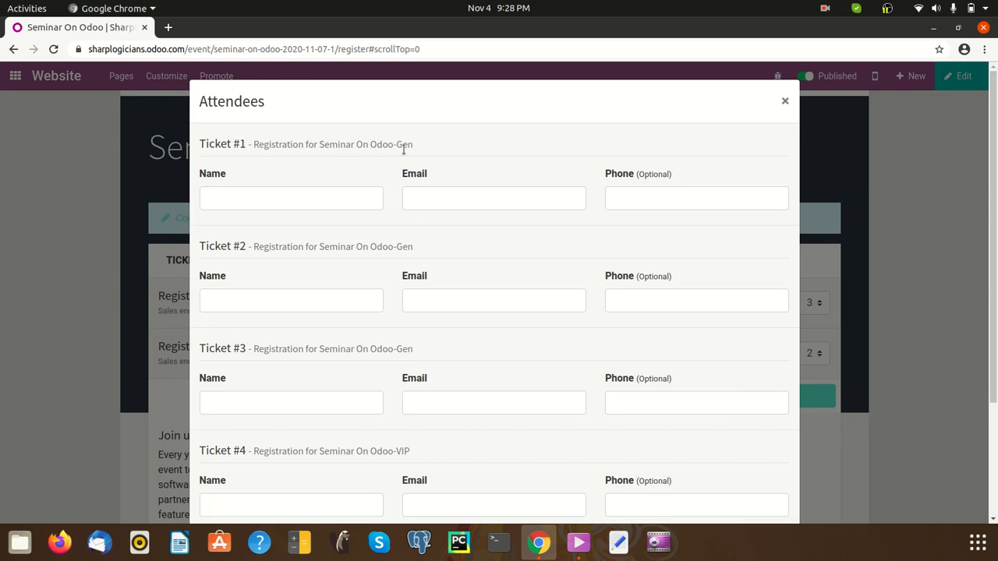
Close the five-ticket attendee form without registering
drag(395, 143, 414, 145)
scroll(389, 373, down, 4)
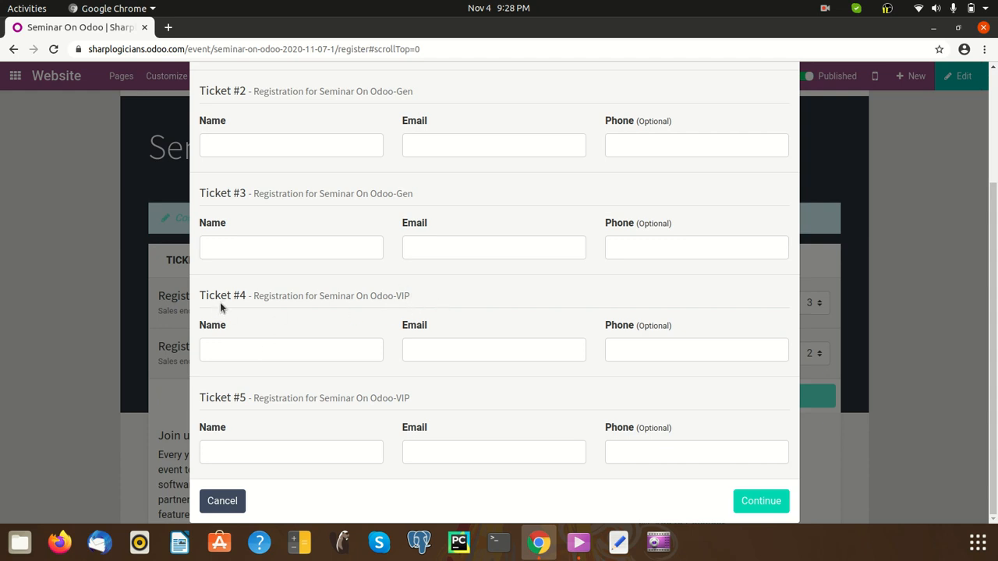
click(231, 503)
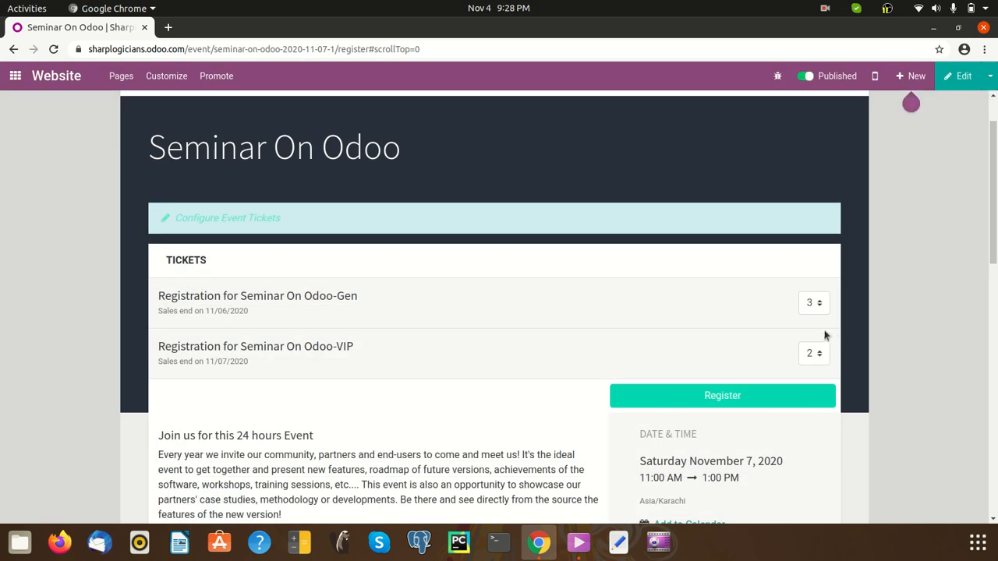
Choose 1 Gen and 1 VIP ticket and register them
click(817, 307)
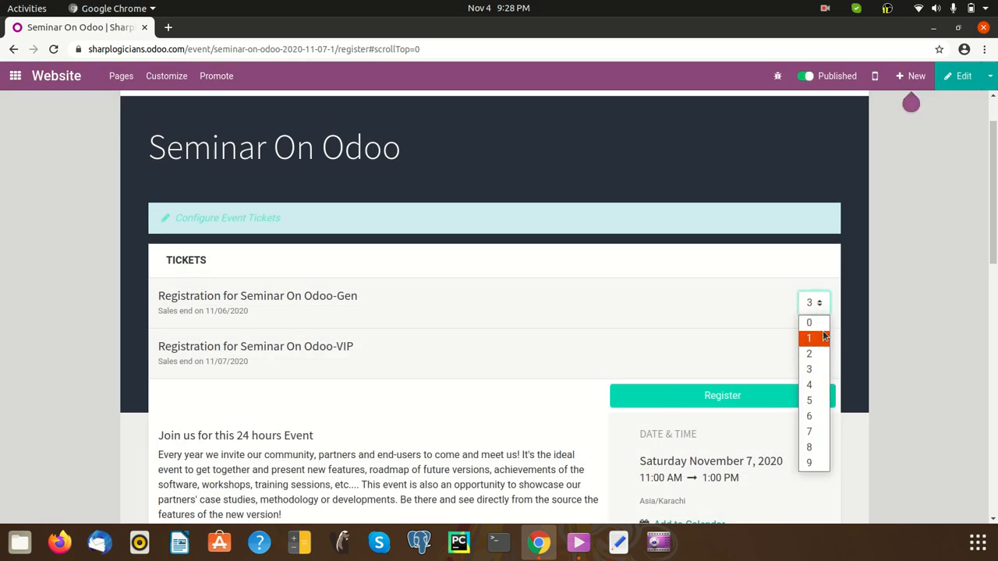
click(821, 339)
click(820, 354)
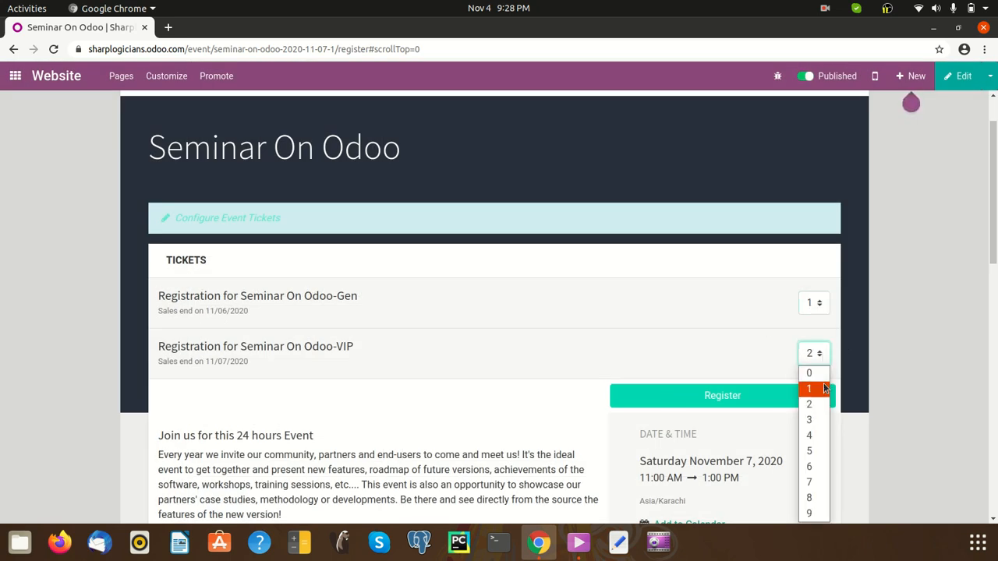
click(820, 373)
click(783, 390)
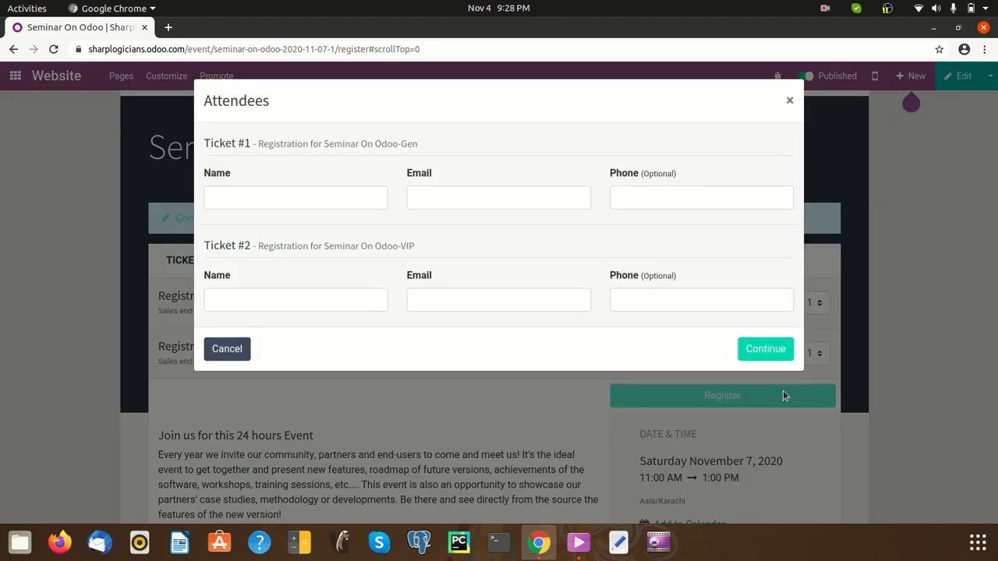
Fill in Ticket #1's attendee name, email and phone number
click(324, 190)
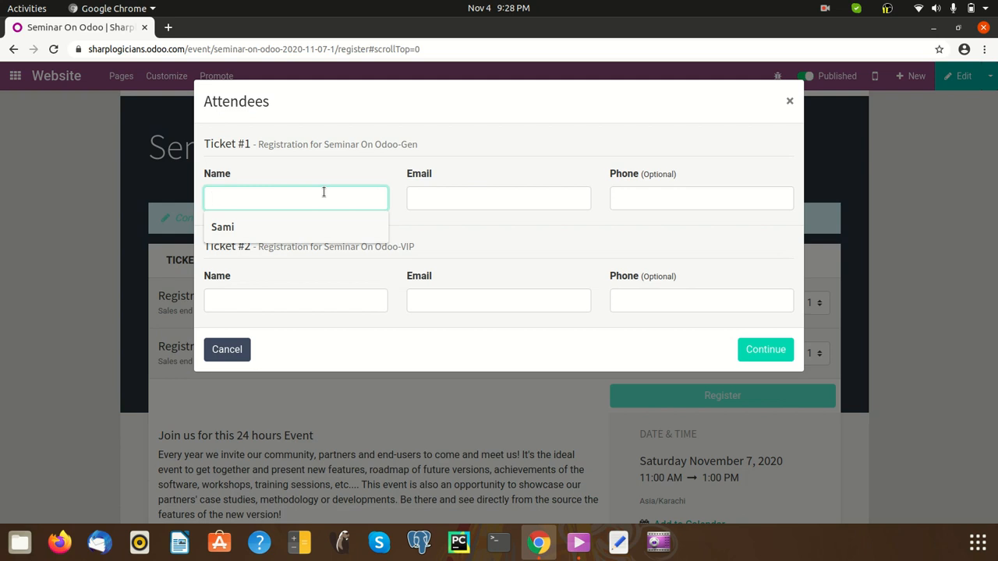
text(Saq)
key(BackSpace)
key(BackSpace)
key(BackSpace)
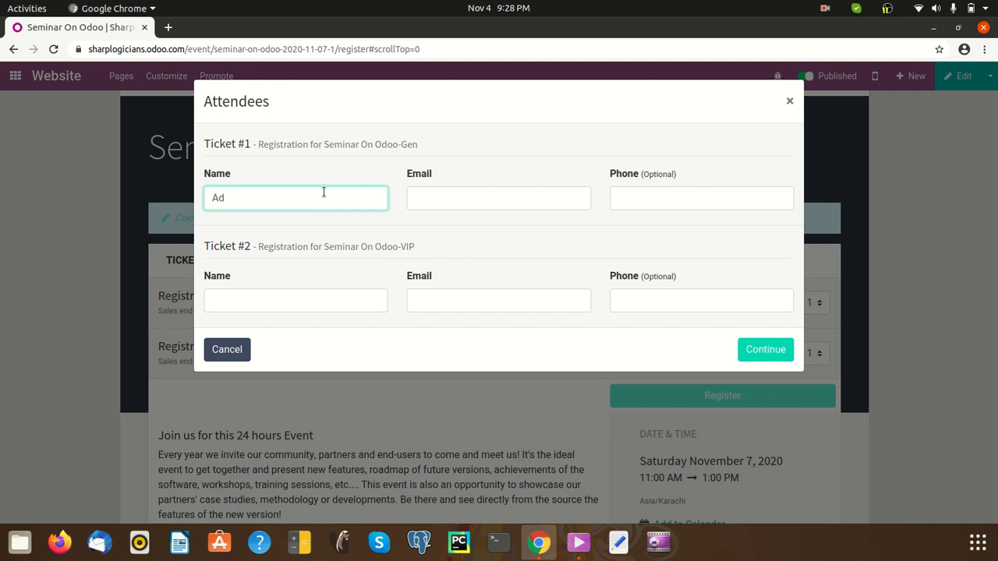
key(Tab)
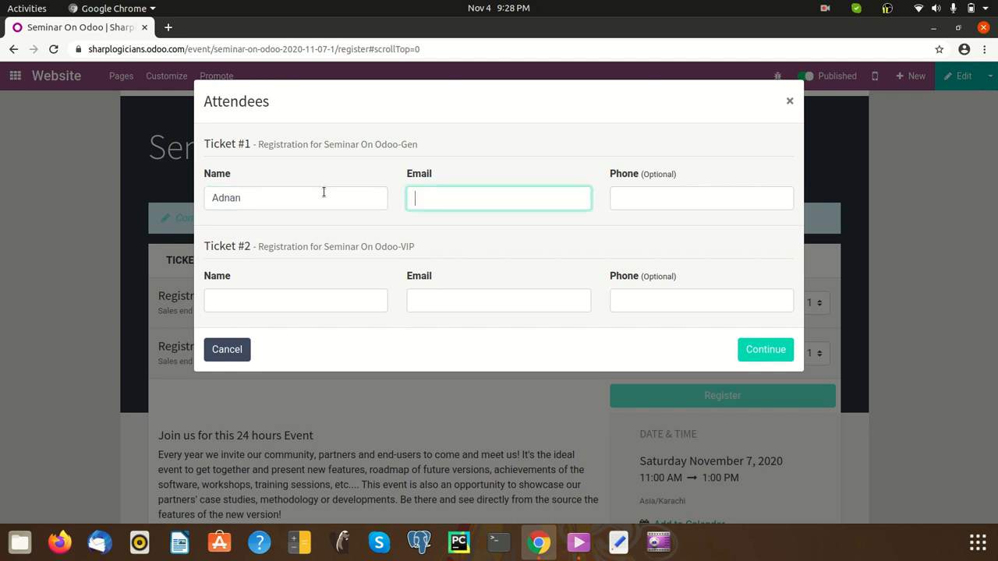
key(Tab)
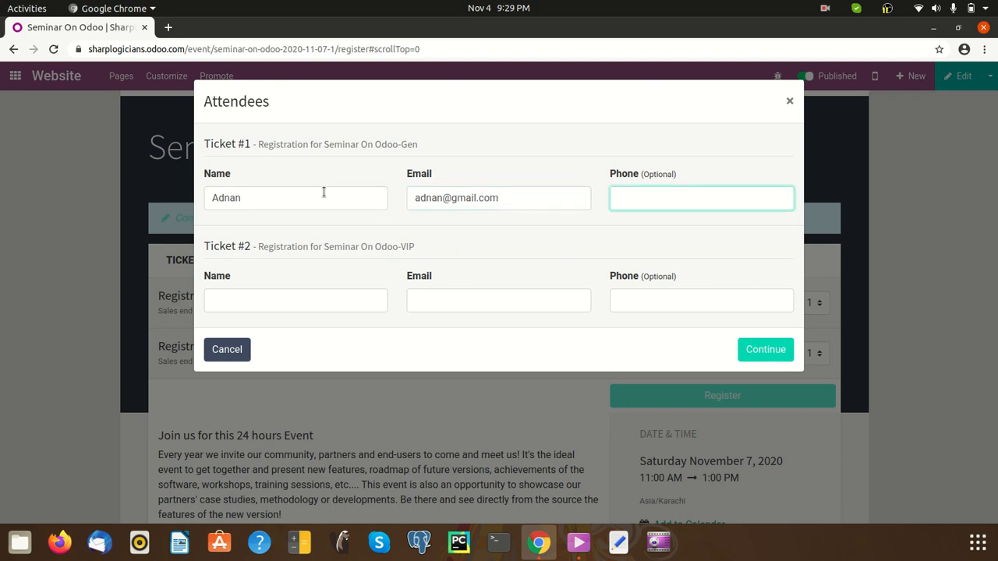
key(Down)
Fill in Ticket #2's attendee name and email from suggestions, plus a phone number
click(353, 301)
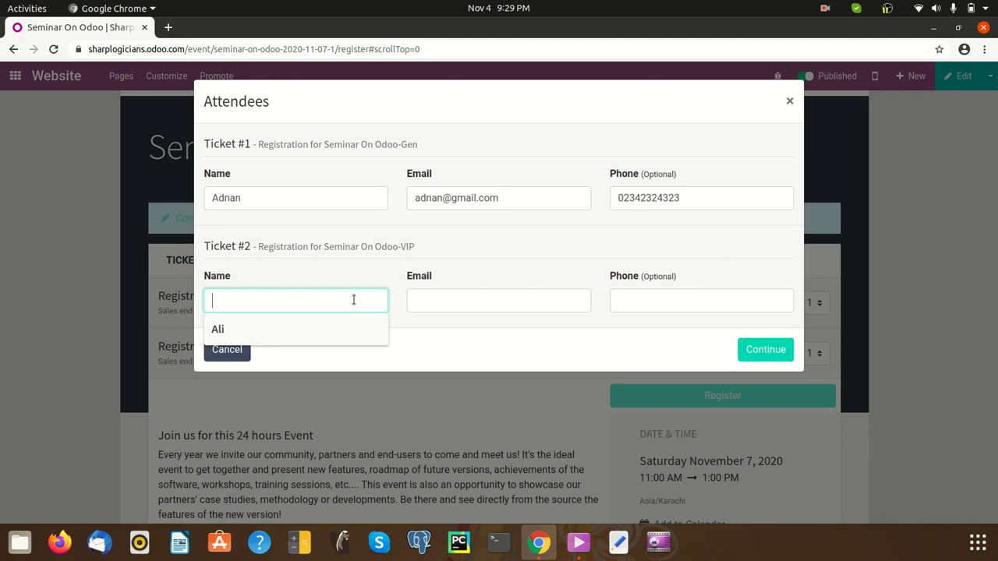
click(350, 324)
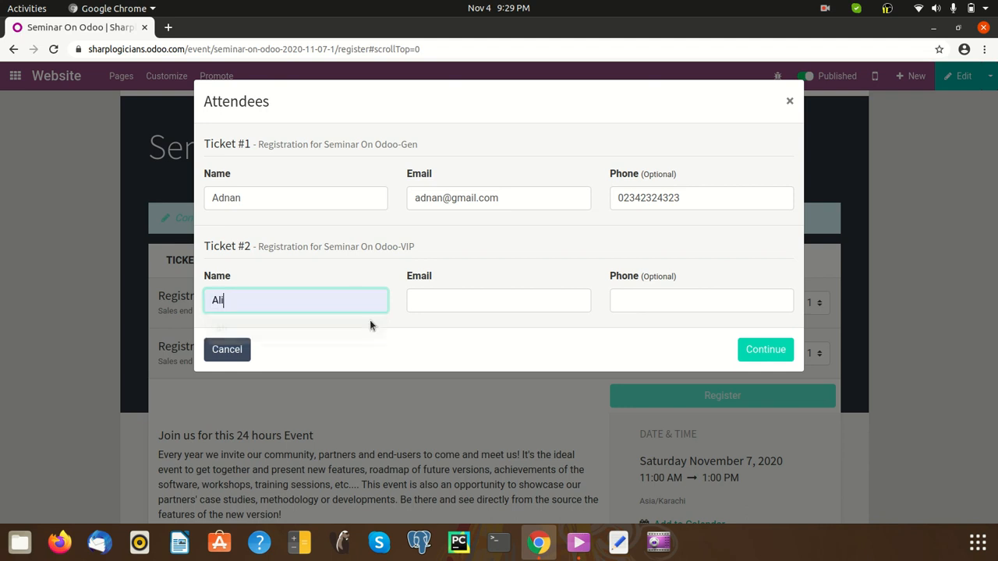
click(434, 300)
click(455, 328)
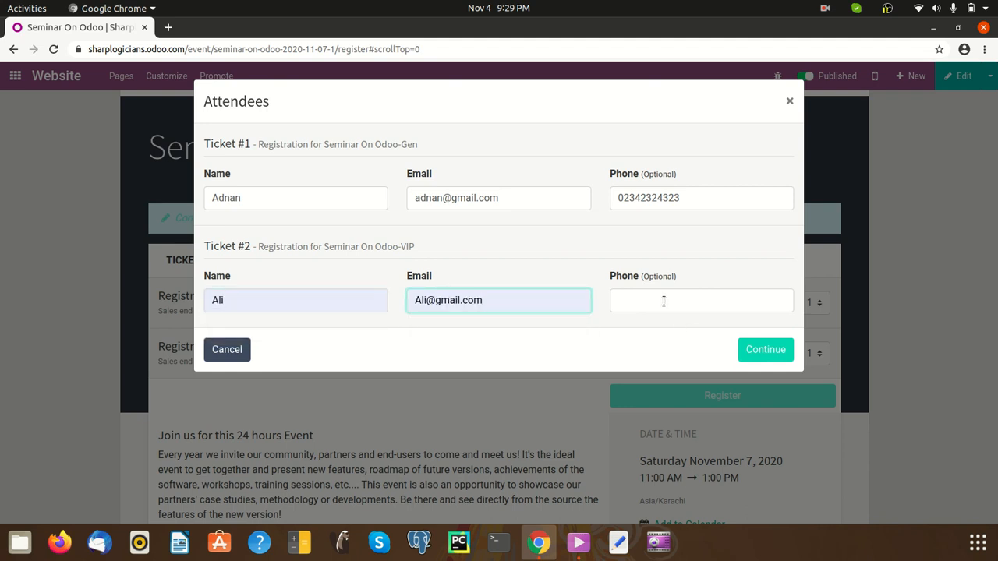
click(664, 301)
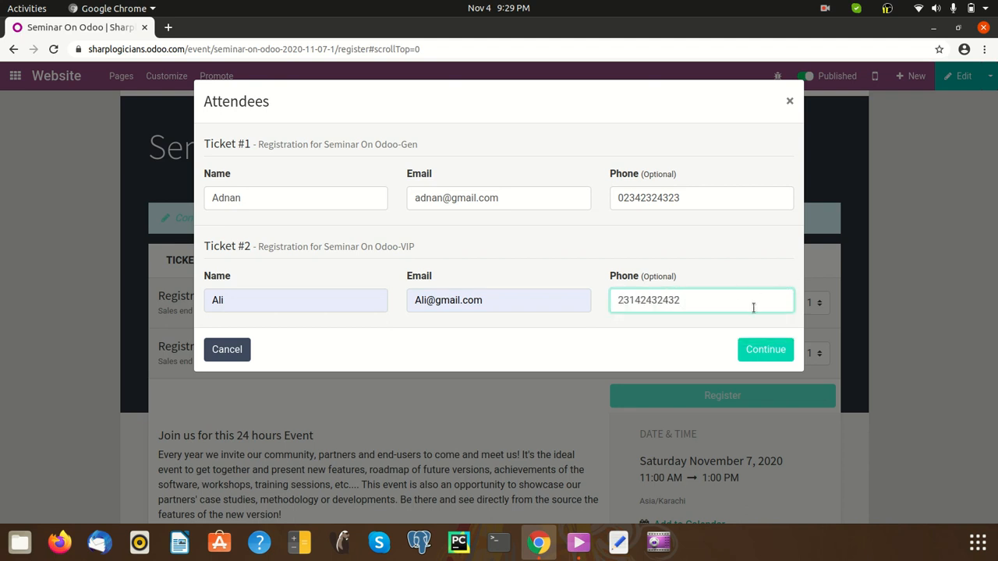
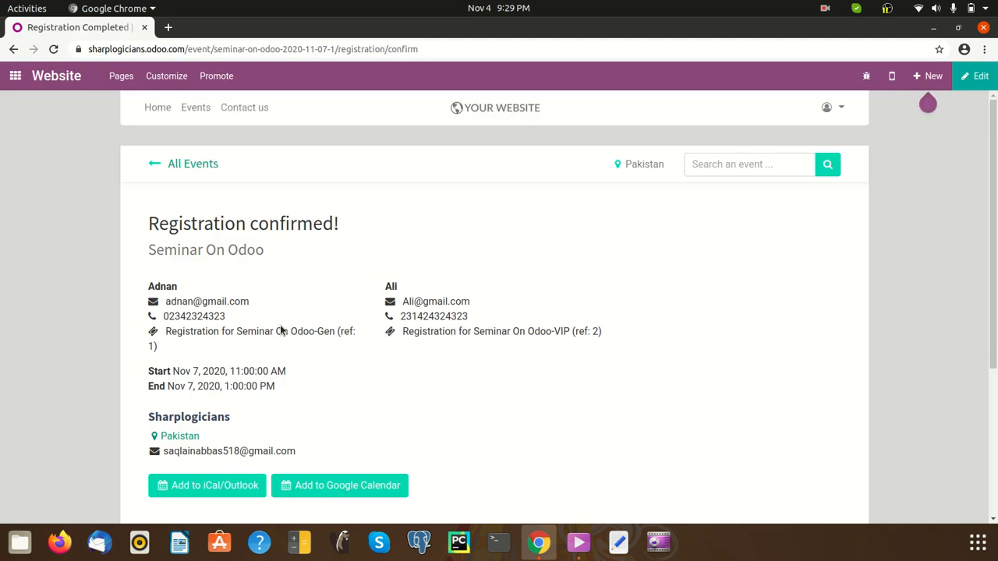
Review the registration confirmation page, highlighting the event title and first attendee's details
scroll(122, 298, down, 2)
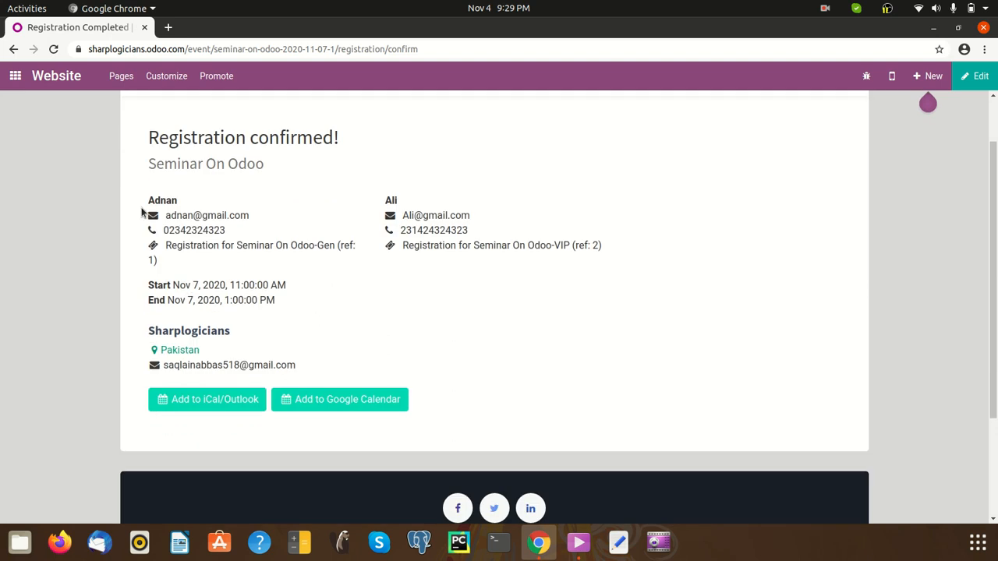
drag(175, 165, 582, 190)
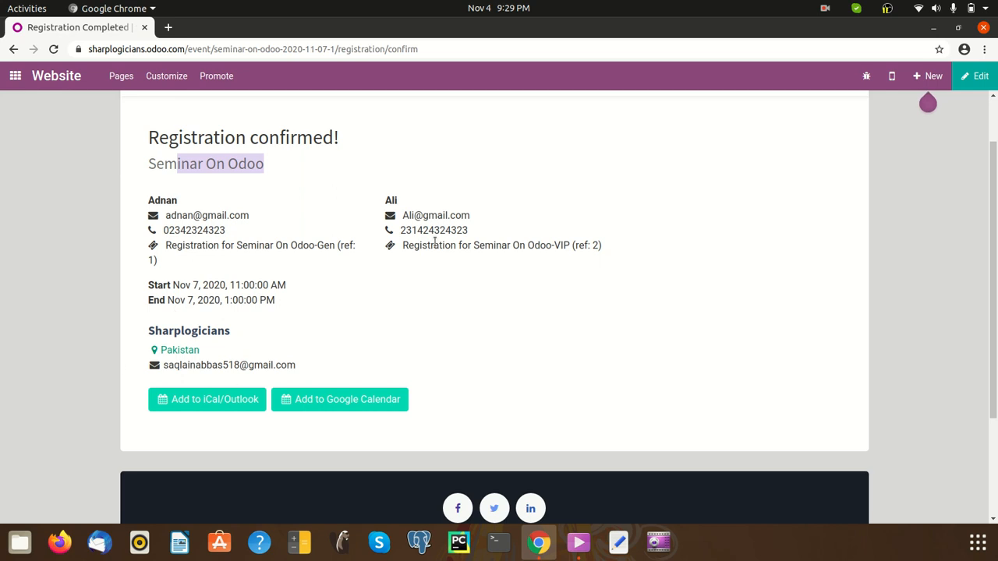
scroll(320, 201, up, 2)
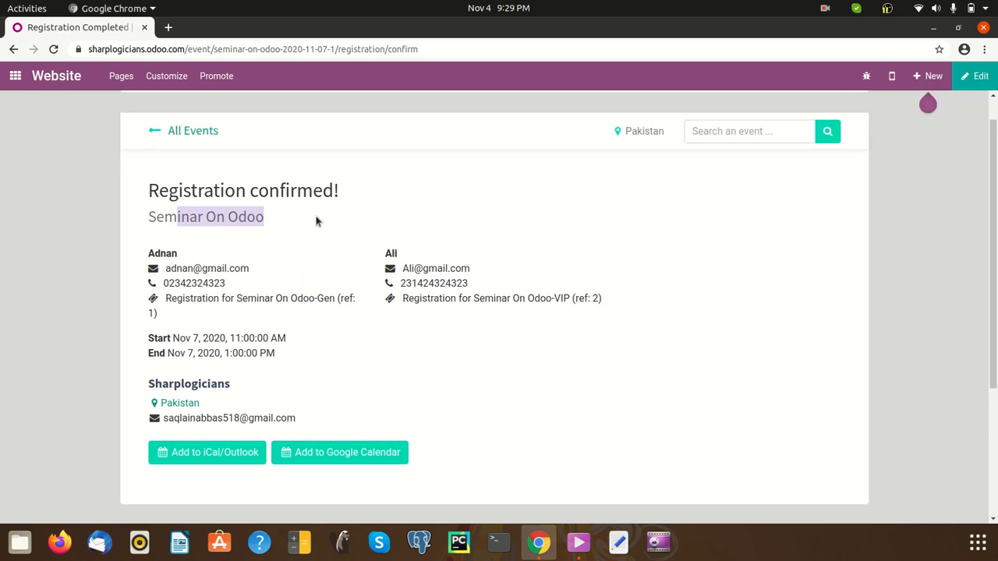
drag(147, 254, 491, 226)
click(501, 339)
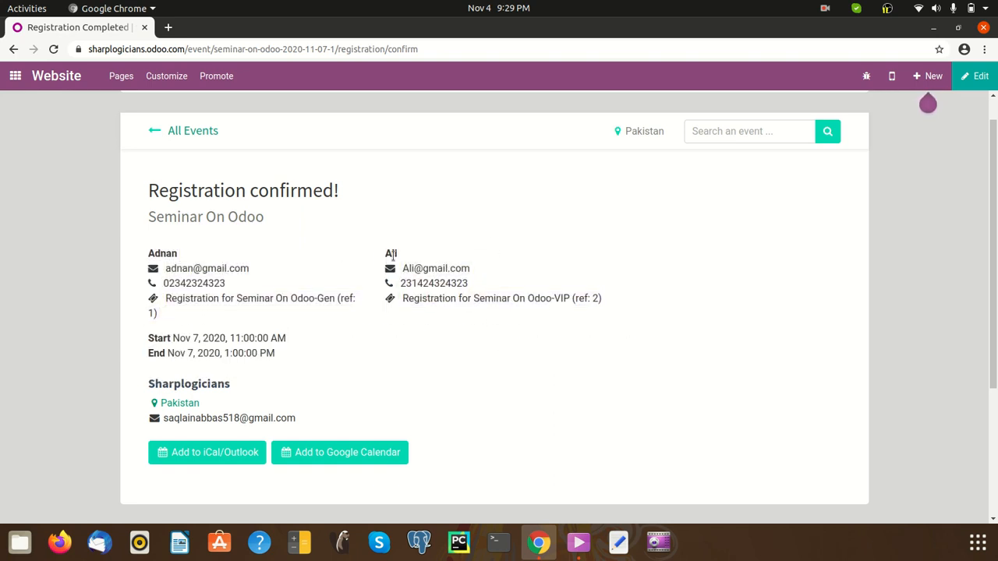
scroll(738, 442, up, 1)
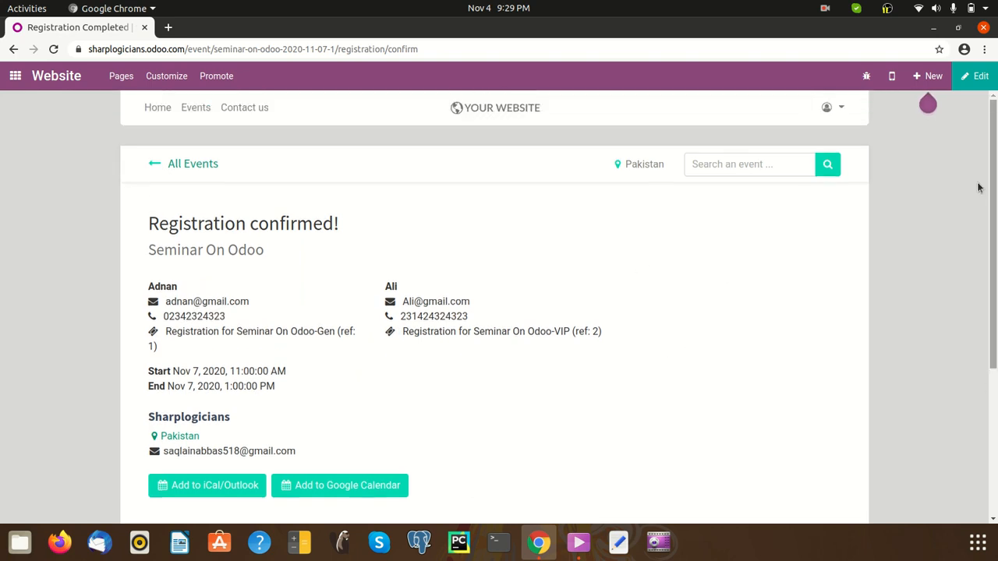
Discard a website editing session and go back to the Seminar On Odoo event page
click(974, 76)
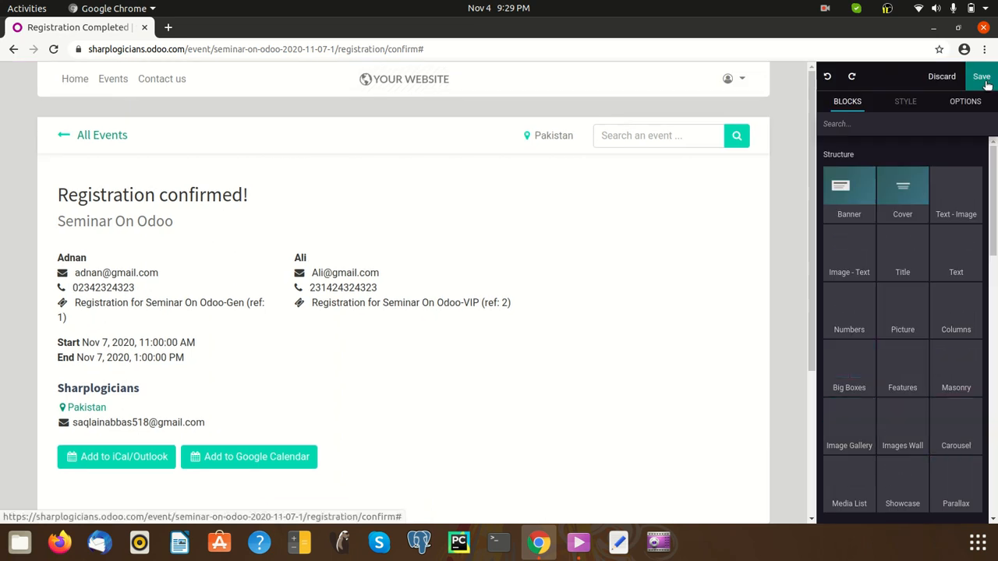
click(939, 78)
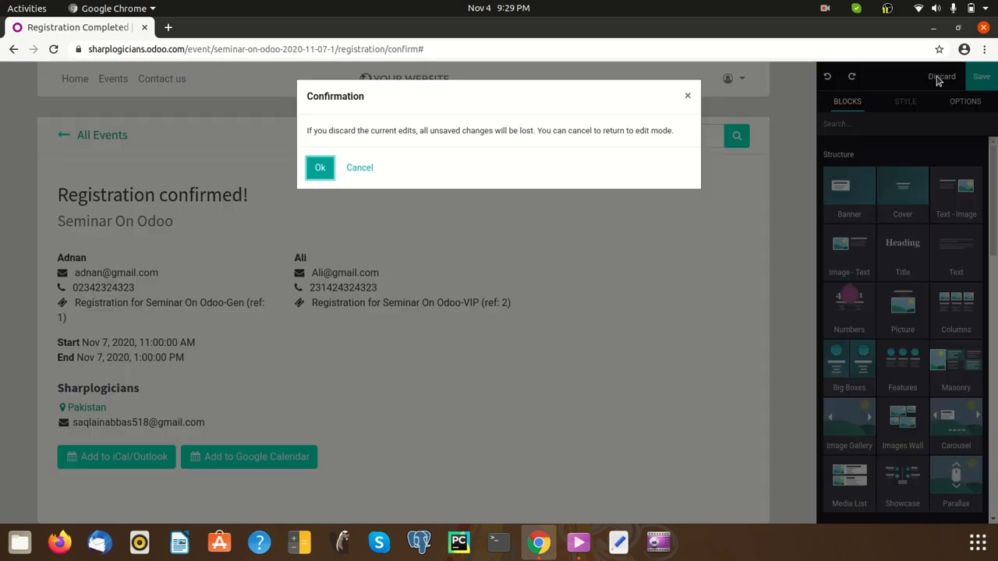
click(320, 168)
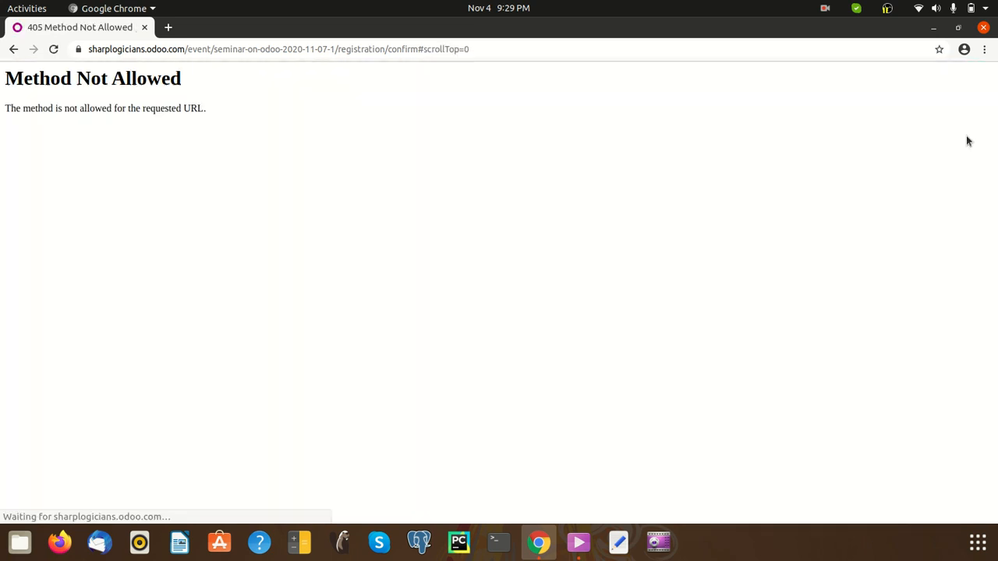
click(16, 49)
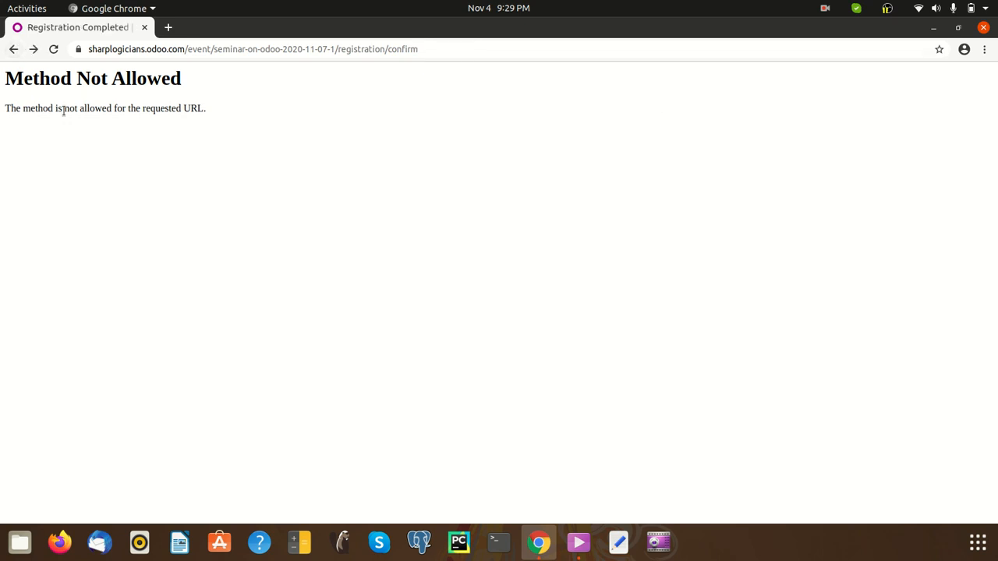
click(13, 49)
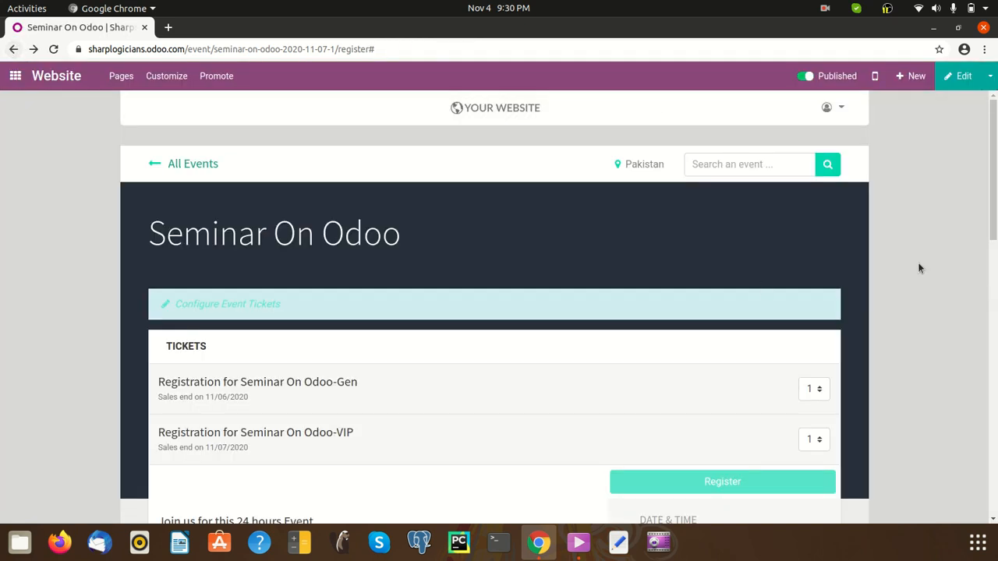
click(990, 75)
Open Seminar On Odoo in the backend and show its Attendees list
click(981, 107)
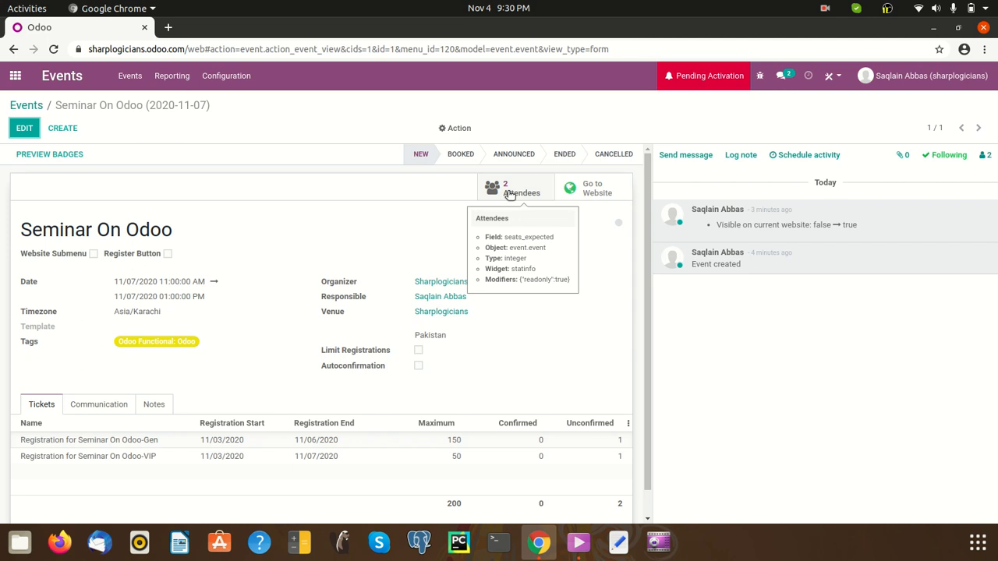
click(506, 191)
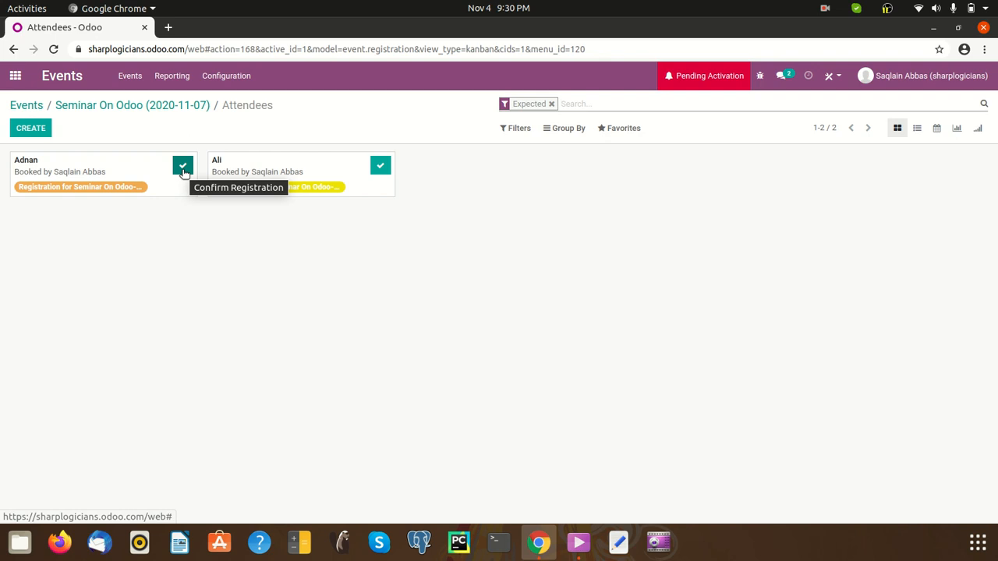
Confirm the second attendee's registration on its card
click(378, 169)
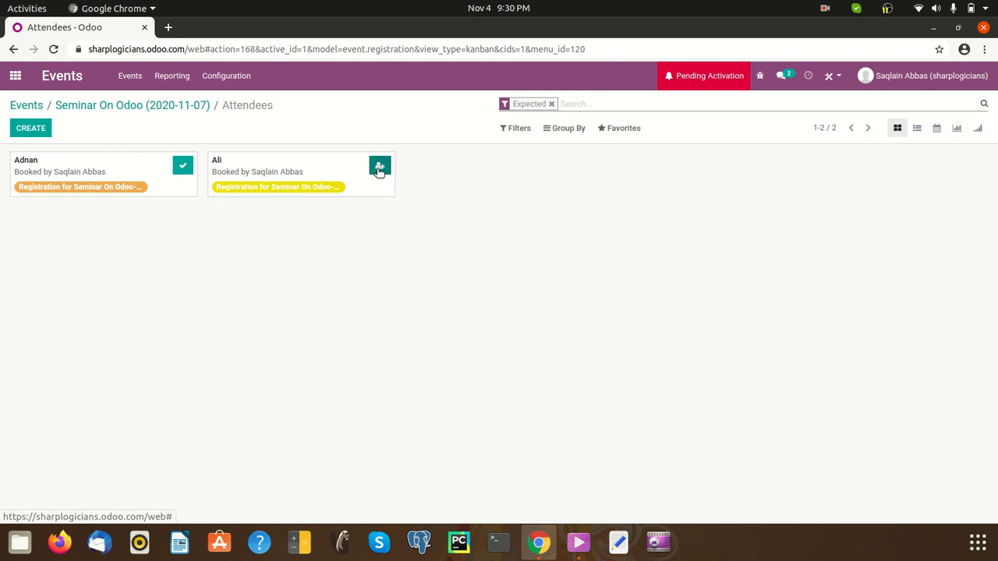